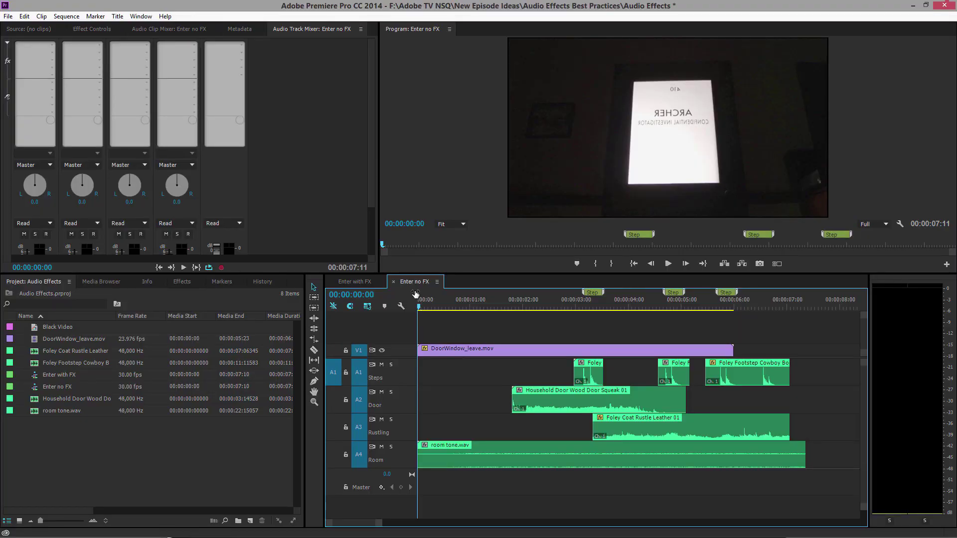
Step: Play the "Enter no FX" sequence from the start twice to hear it without effects
key("space")
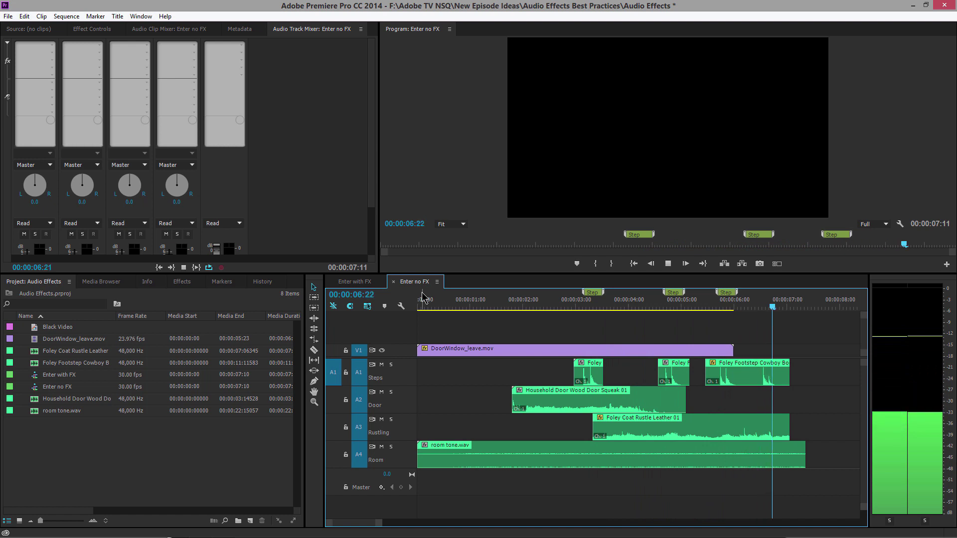
key("space")
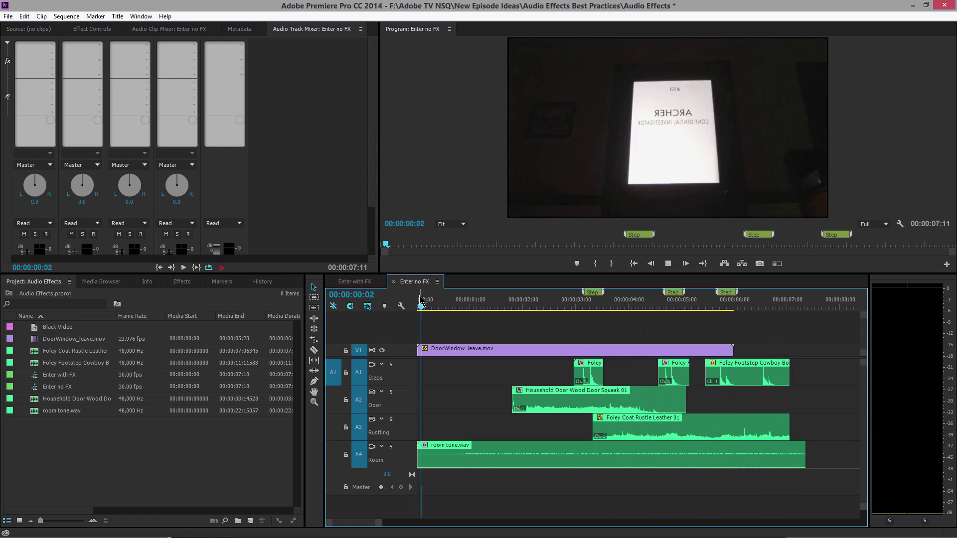
key("space")
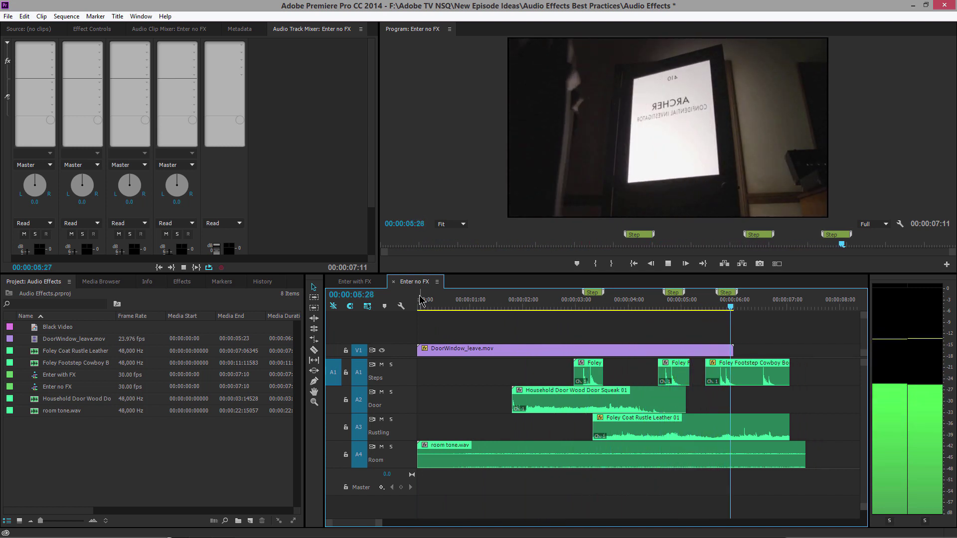
key("space")
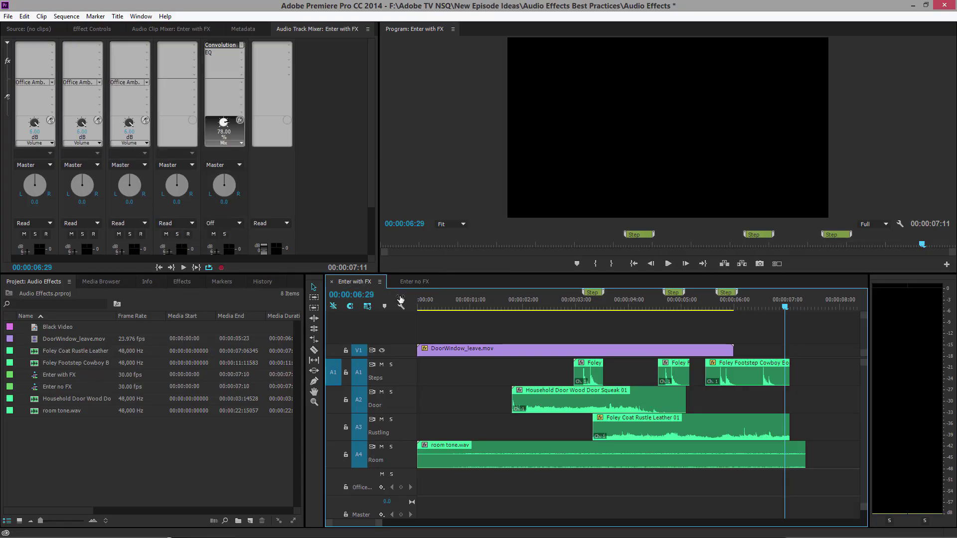
Step: Play the "Enter with FX" sequence from the start twice to hear how its audio effects sound
left_click_drag(419, 308, 409, 307)
key("space")
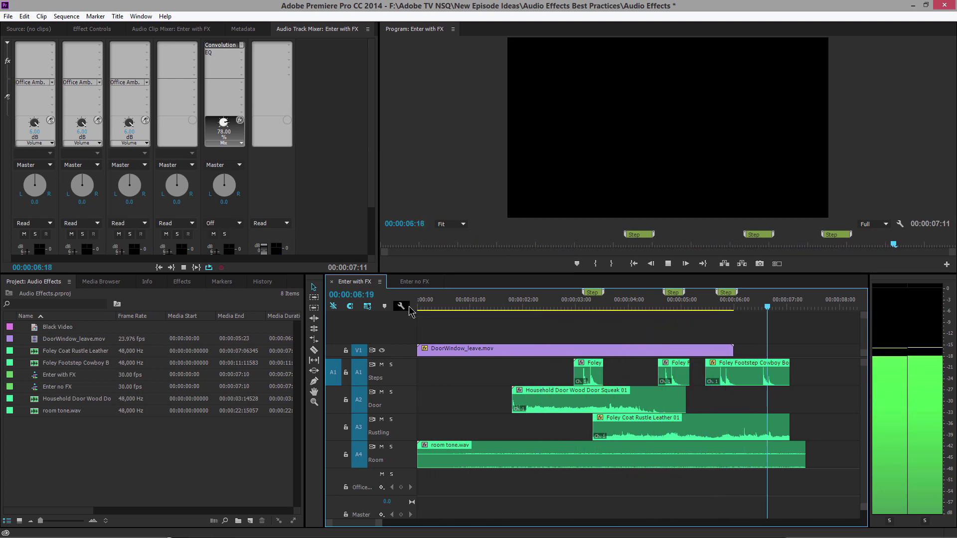
key("space")
left_click_drag(428, 306, 408, 306)
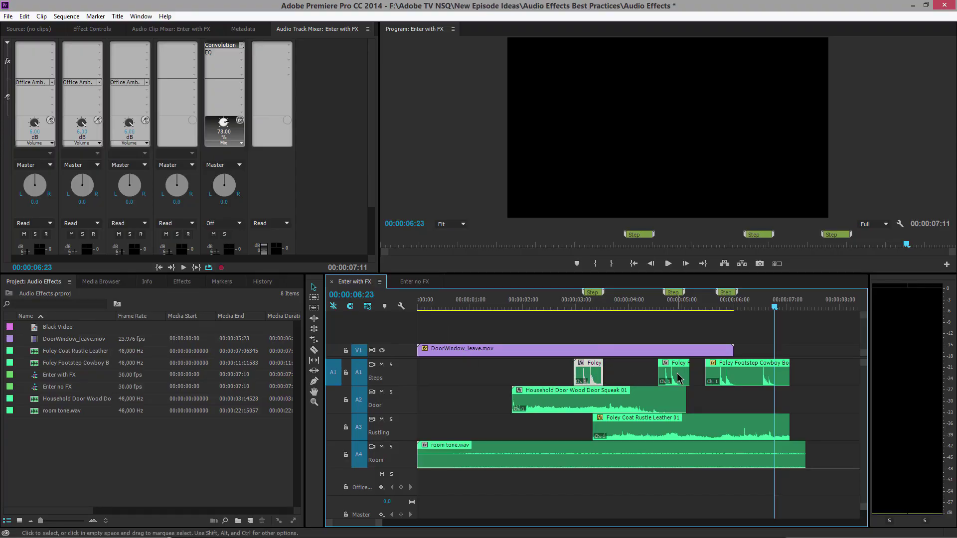
Step: Select the door squeak, coat rustle and room tone clips in the timeline one after another
left_click(665, 410)
left_click(663, 436)
left_click(658, 454)
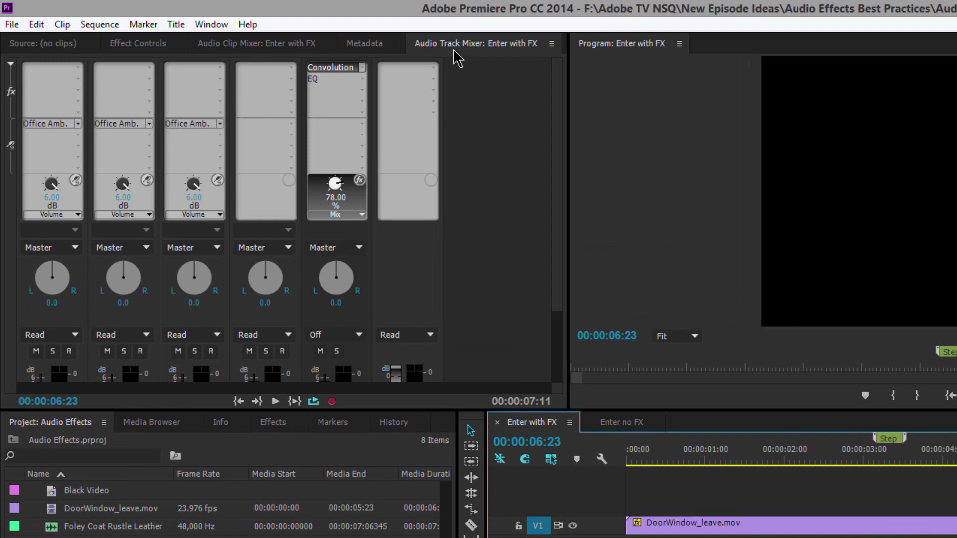
Step: View the Audio Clip Mixer for comparison and return to the Audio Track Mixer of "Enter with FX"
left_click(453, 45)
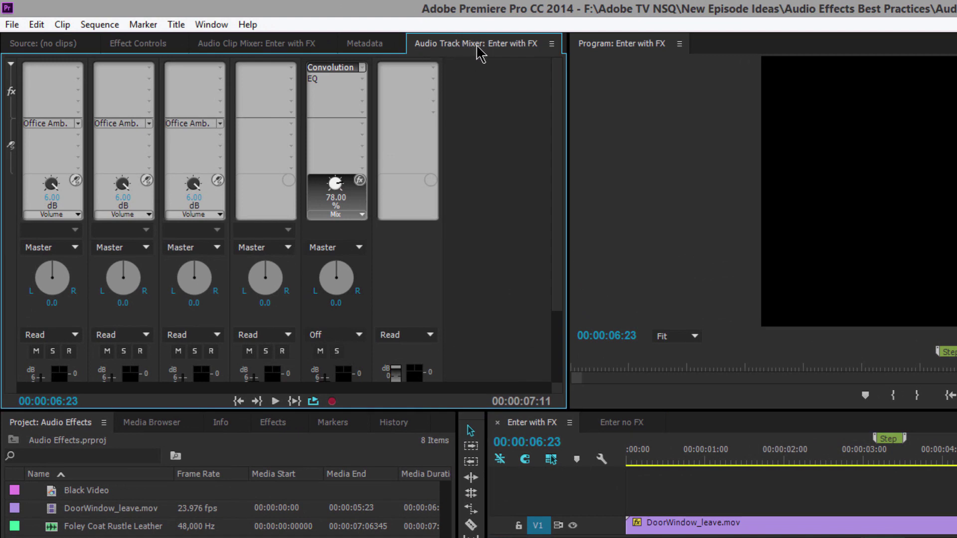
left_click(231, 46)
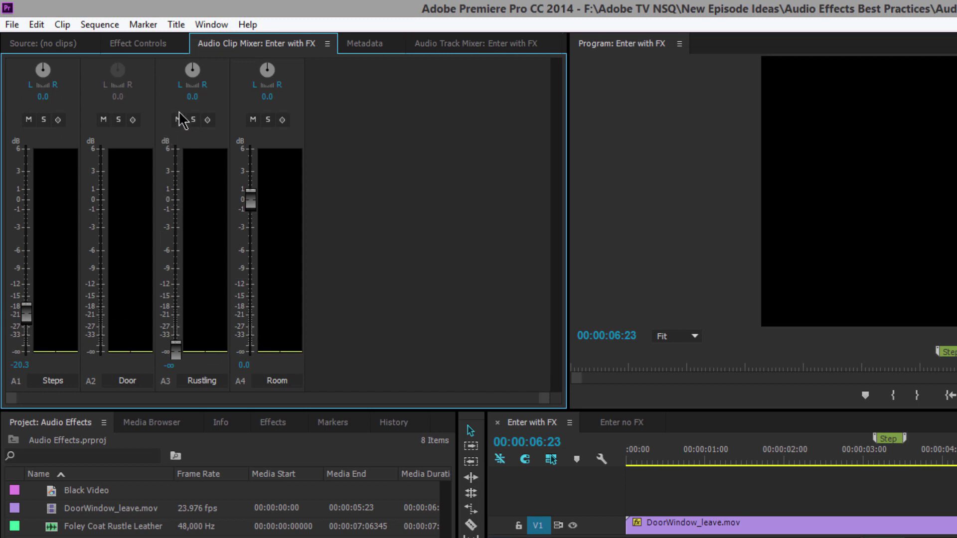
left_click(451, 46)
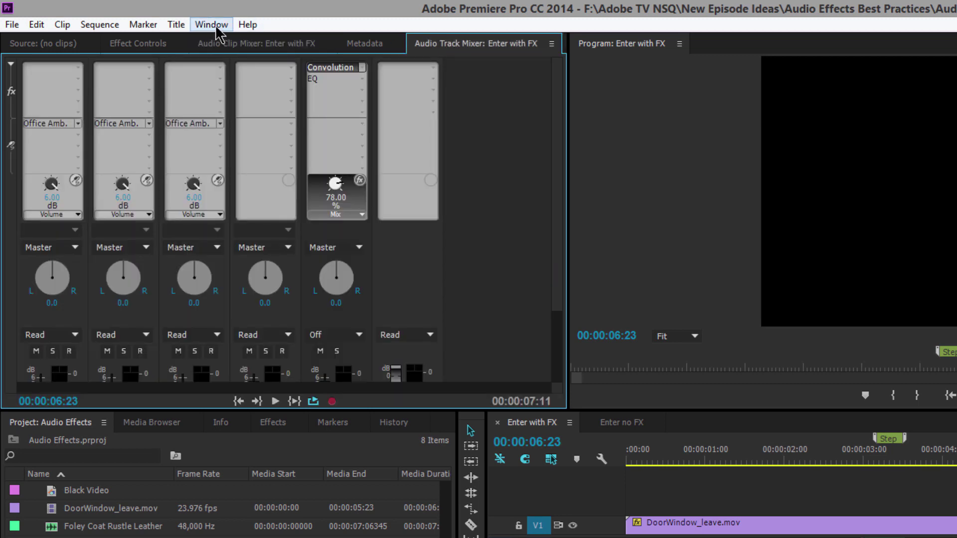
Step: Check which sequences the Audio Track Mixer can be opened for, and collapse and re-expand its effects and sends area
left_click(217, 28)
mouse_move(273, 212)
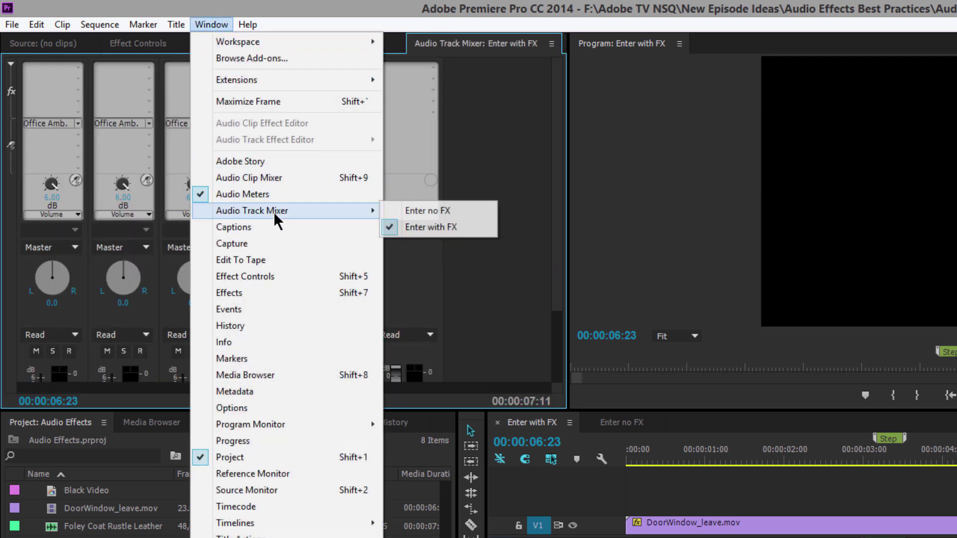
left_click(497, 126)
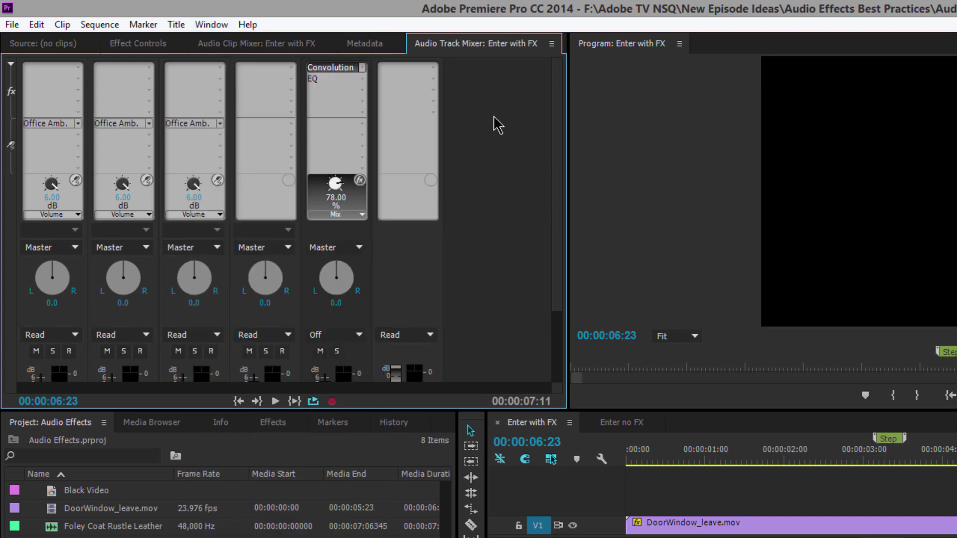
left_click(11, 65)
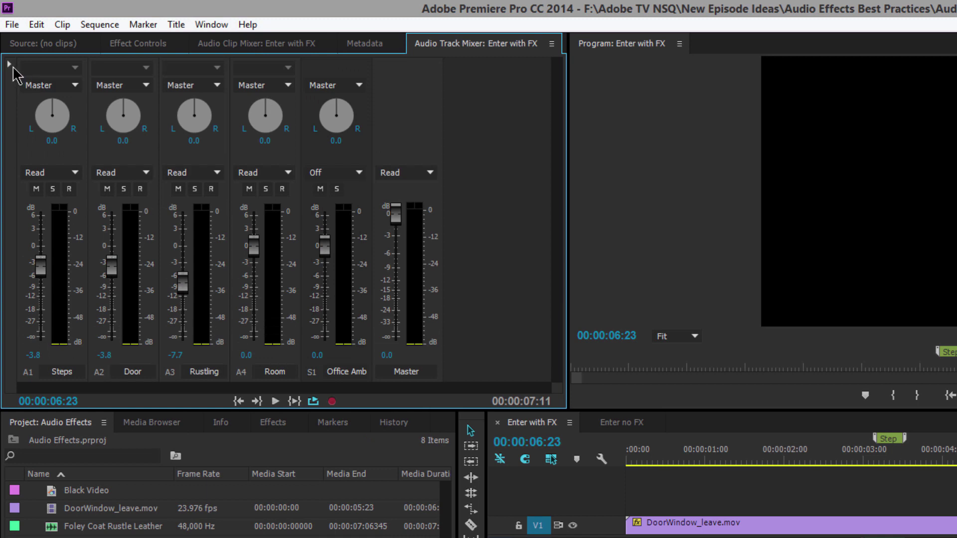
left_click(10, 66)
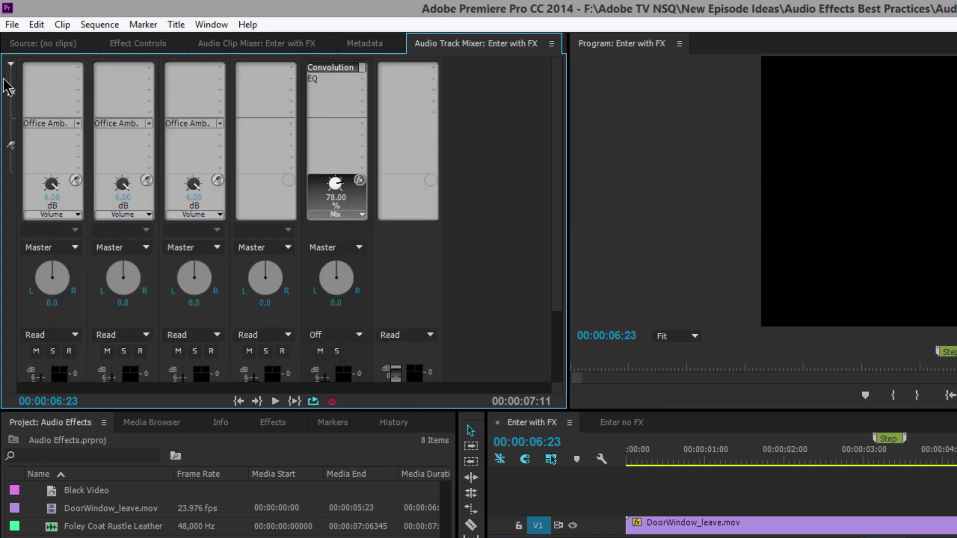
Step: Add a Multiband Compressor to the first effect slot of the Steps track
left_click(78, 68)
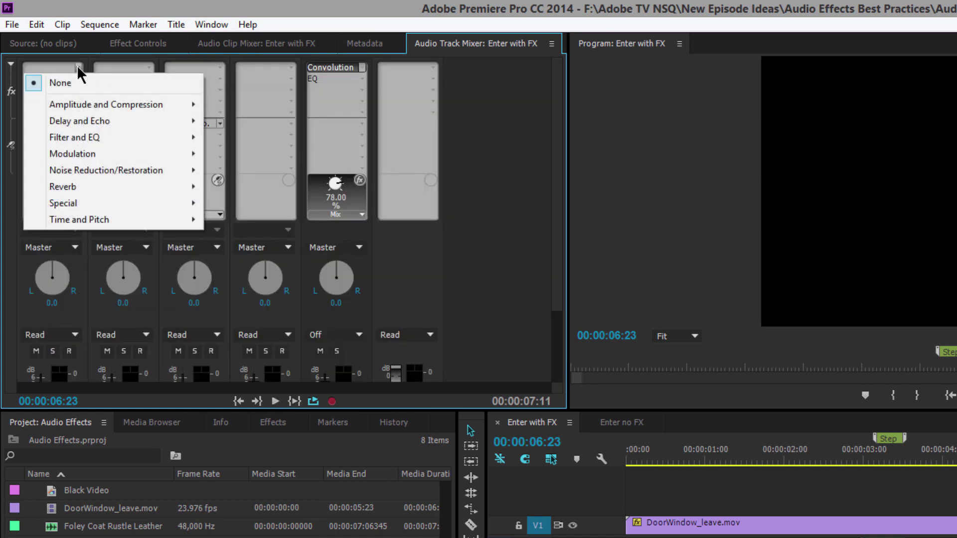
mouse_move(94, 107)
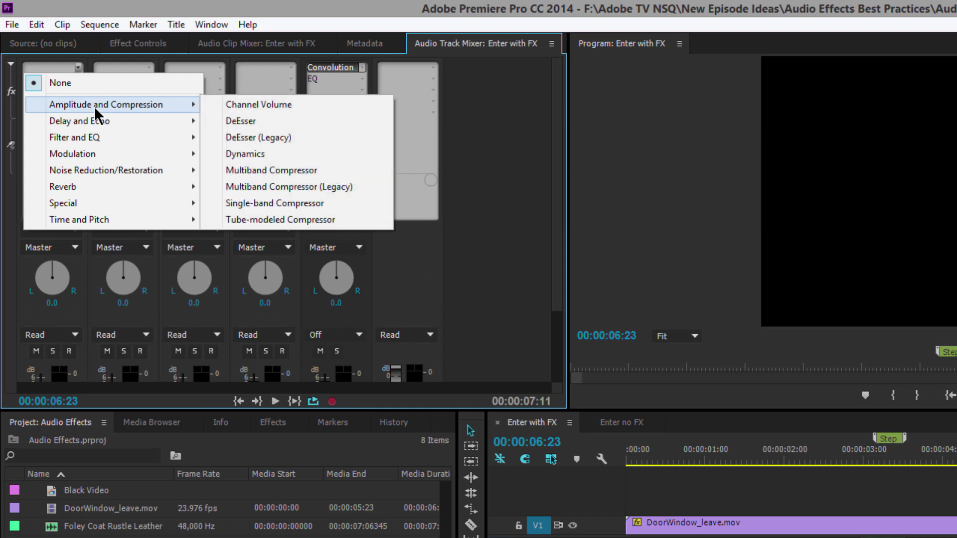
left_click(337, 167)
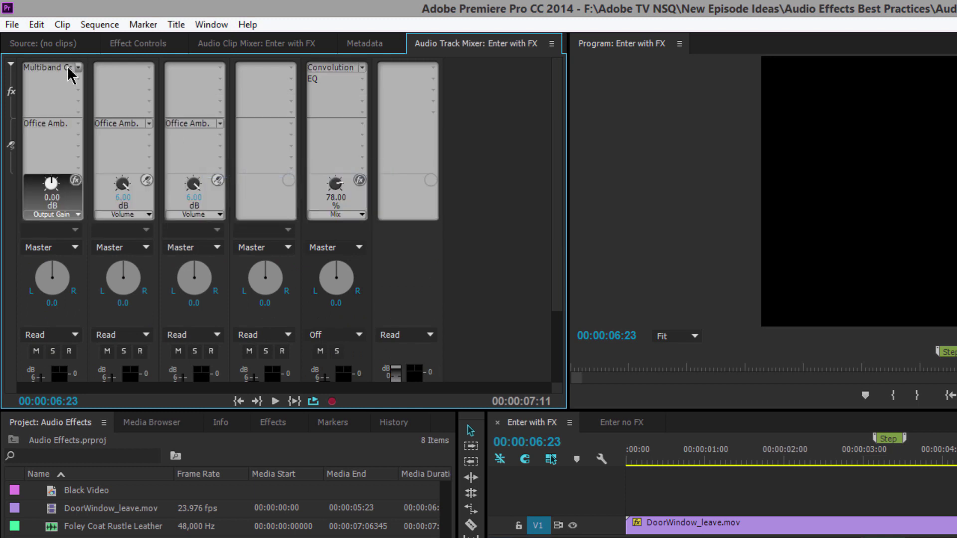
Step: Open the Steps track's Multiband Compressor editor, look at its presets, and close it without changes
double_click(53, 68)
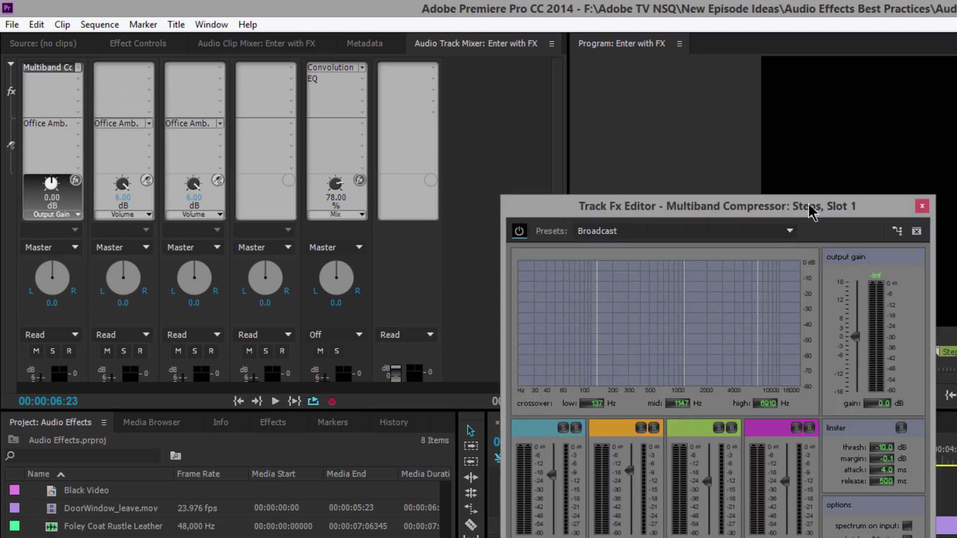
left_click(664, 232)
left_click(746, 215)
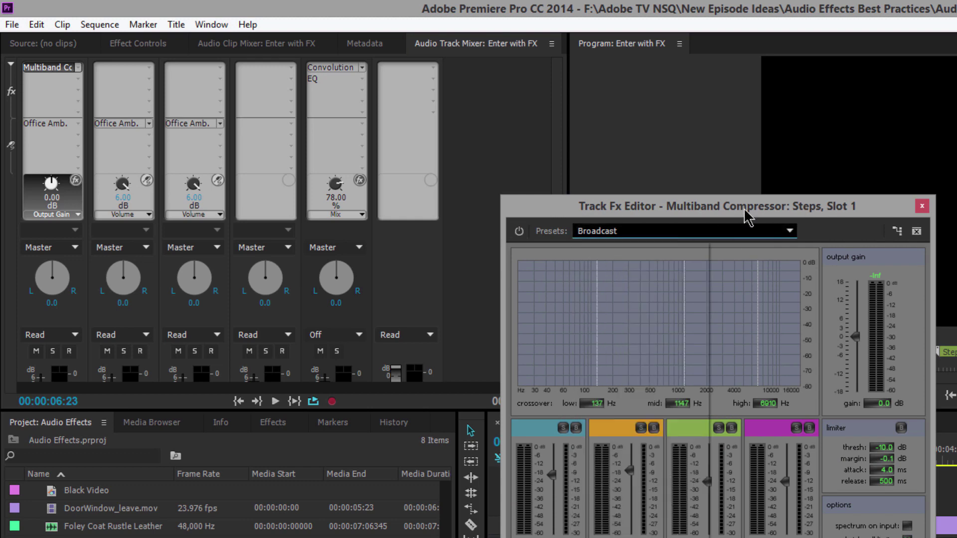
left_click(918, 209)
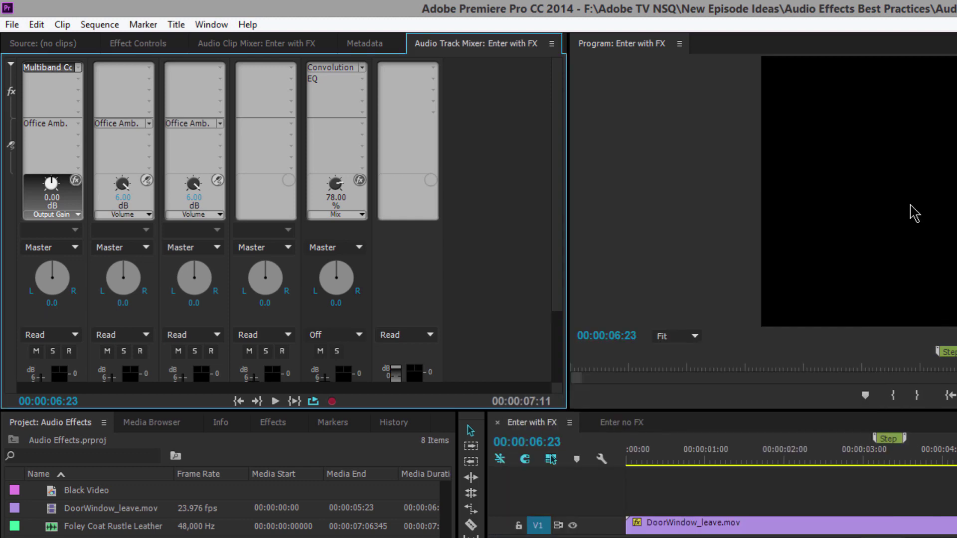
Step: Examine the track effect categories available for the Steps track, from Amplitude and Compression to Time and Pitch
left_click(78, 67)
mouse_move(90, 122)
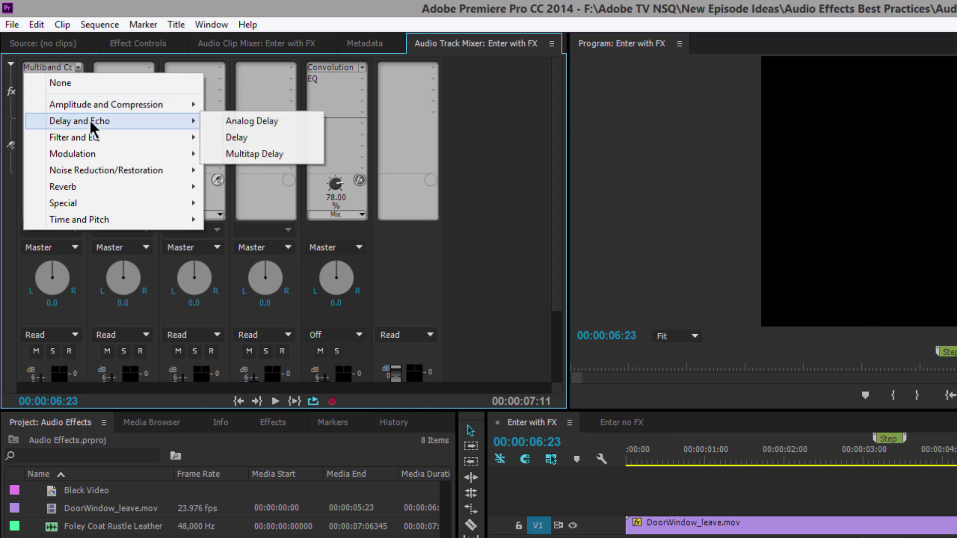
mouse_move(102, 102)
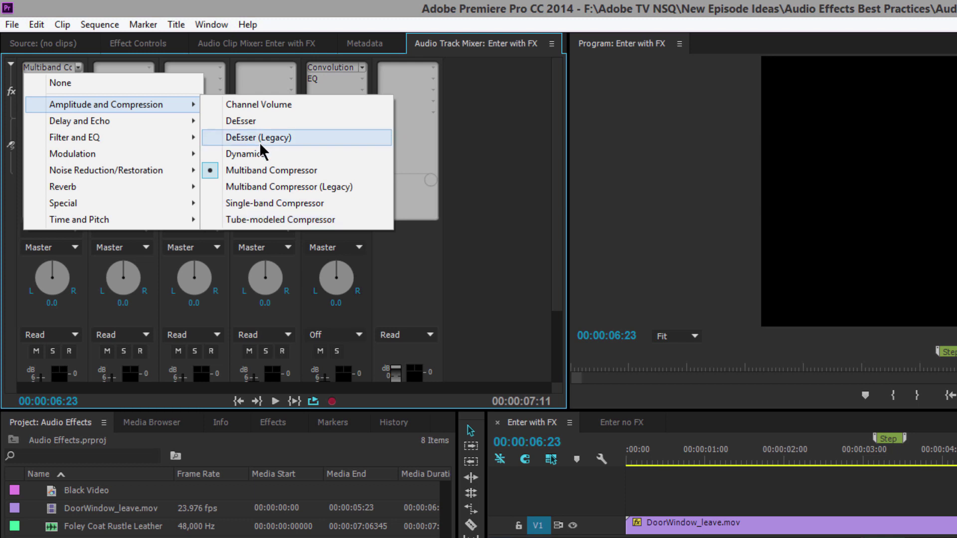
mouse_move(141, 125)
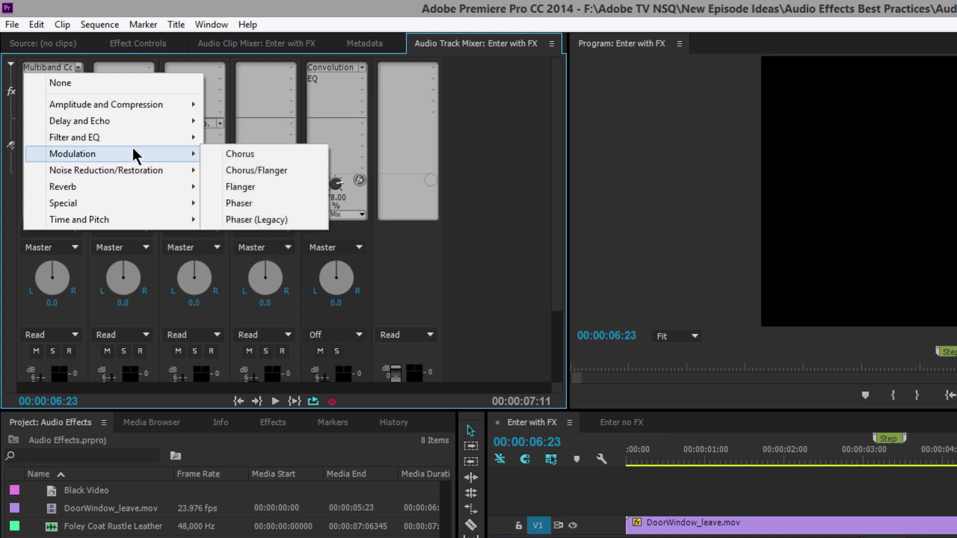
mouse_move(133, 170)
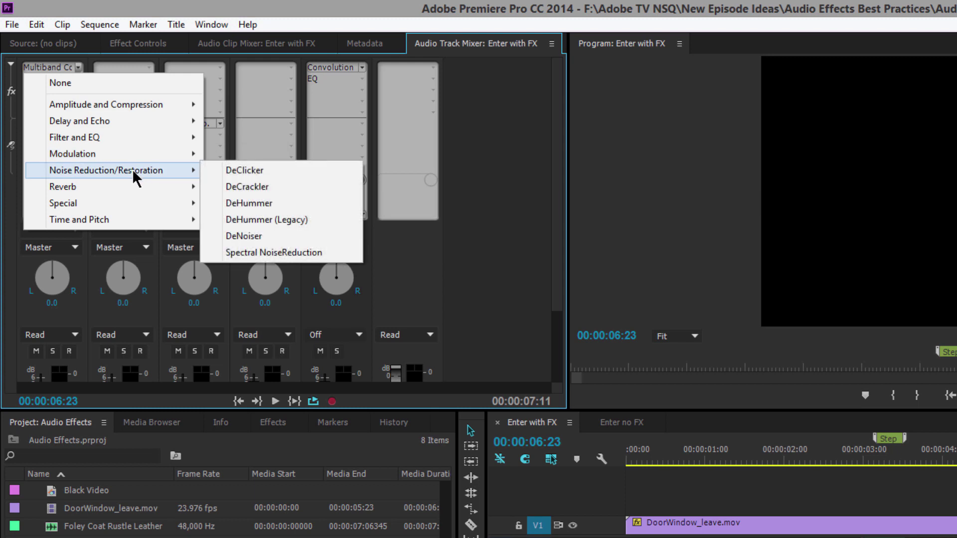
mouse_move(138, 188)
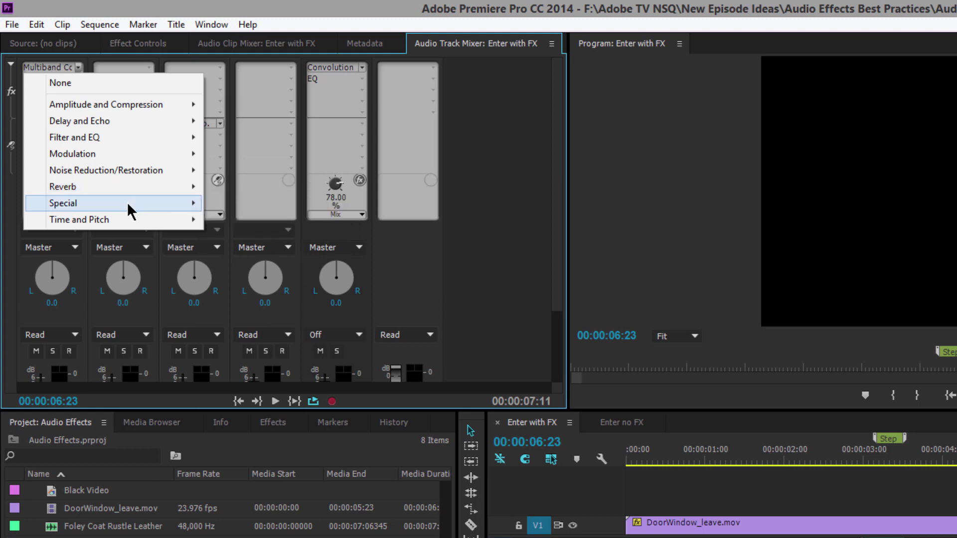
mouse_move(129, 209)
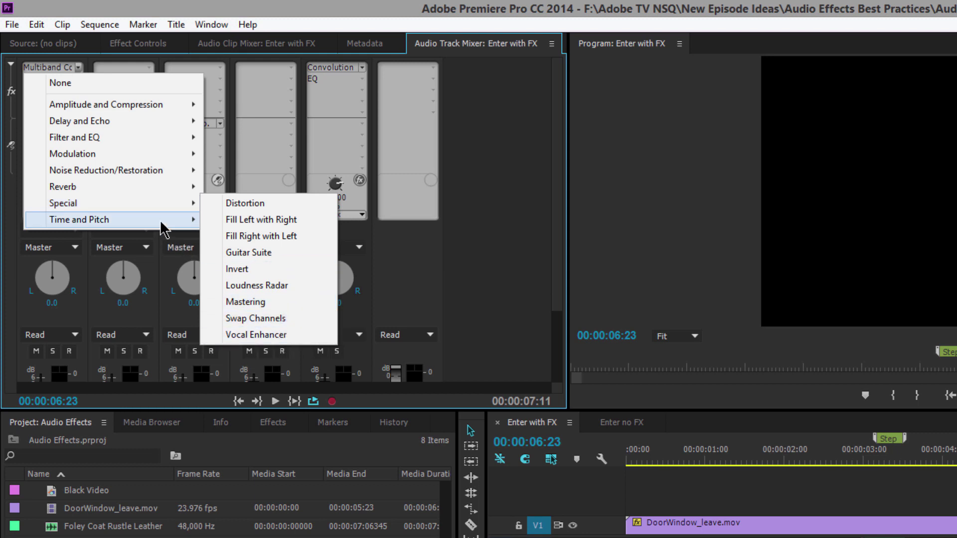
mouse_move(156, 219)
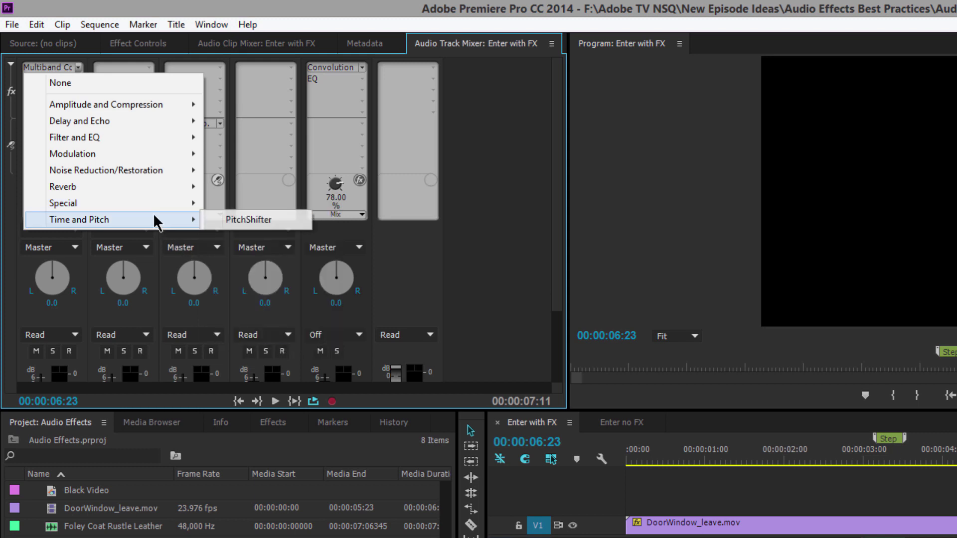
left_click(444, 253)
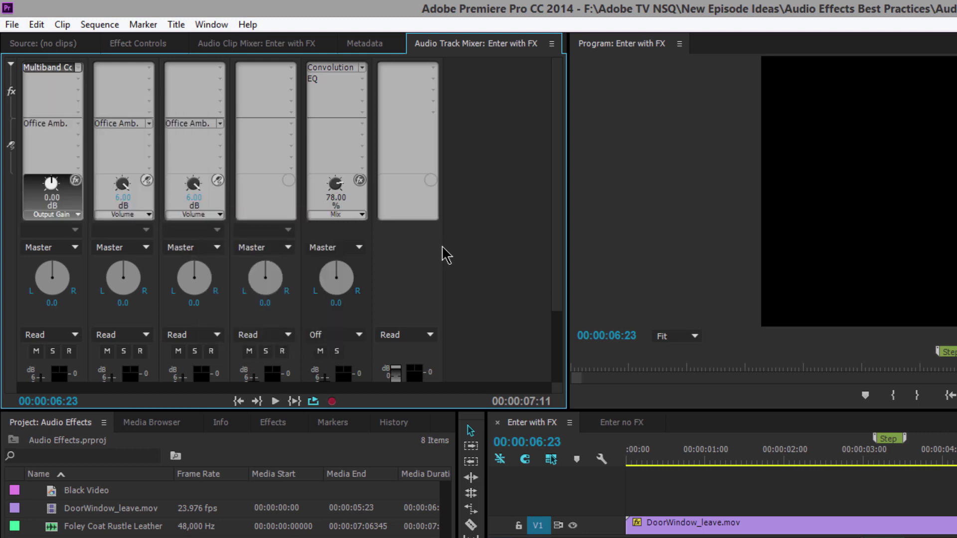
Step: Remove the Multiband Compressor from the Steps track by setting its effect slot to None
left_click(78, 67)
left_click(64, 82)
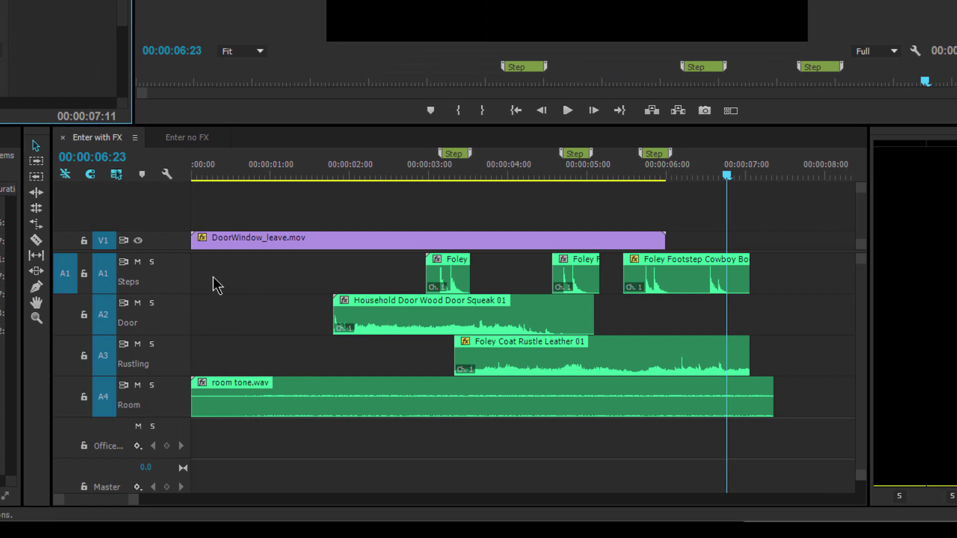
Step: Save the project and scrub back and forth over the first footstep clip around 00:00:03:00
left_click(177, 271)
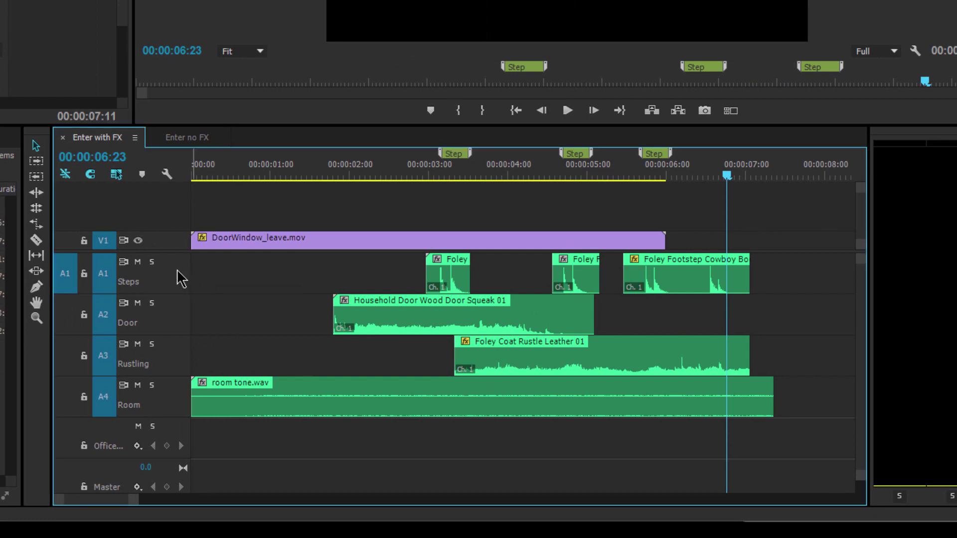
key("ctrl+s")
left_click(433, 178)
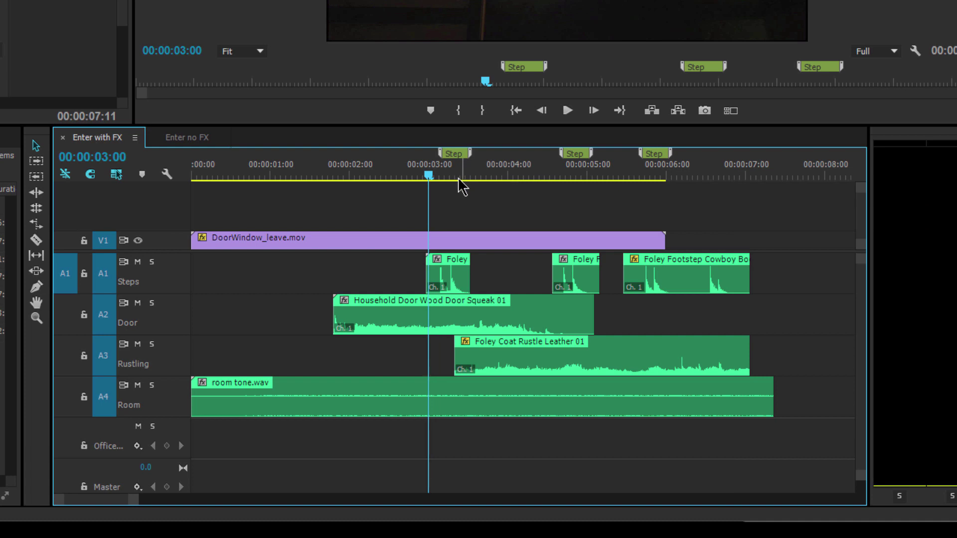
left_click_drag(429, 176, 448, 180)
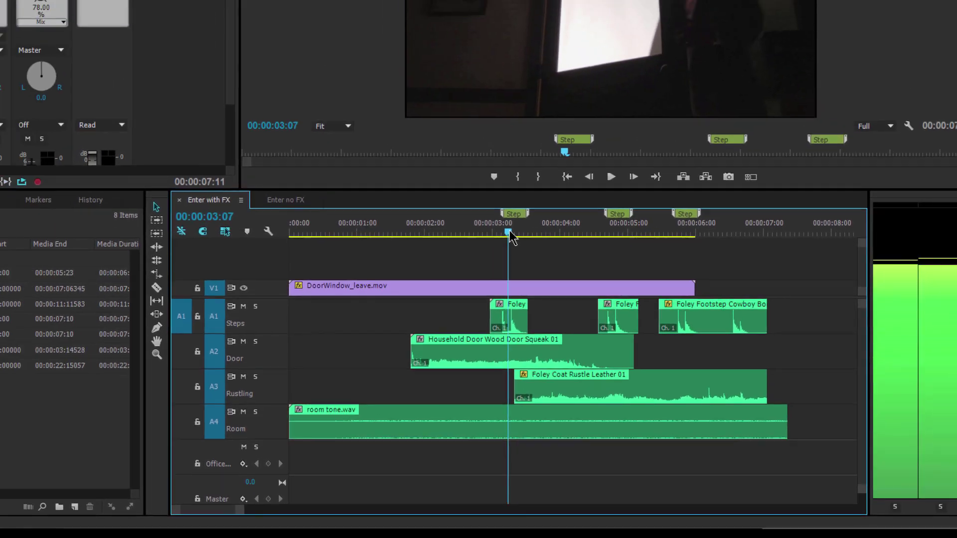
left_click_drag(512, 238, 503, 238)
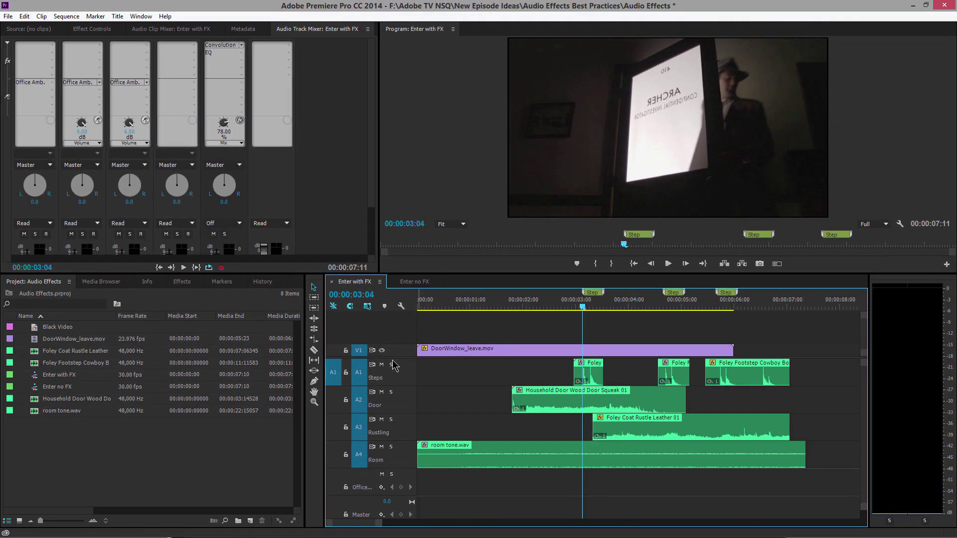
Step: Solo the Steps track, listen through its footstep clips, turn the solo off and return the playhead to 00:00:03:15
left_click(390, 364)
key("space")
left_click(580, 306)
left_click_drag(605, 306, 760, 311)
key("space")
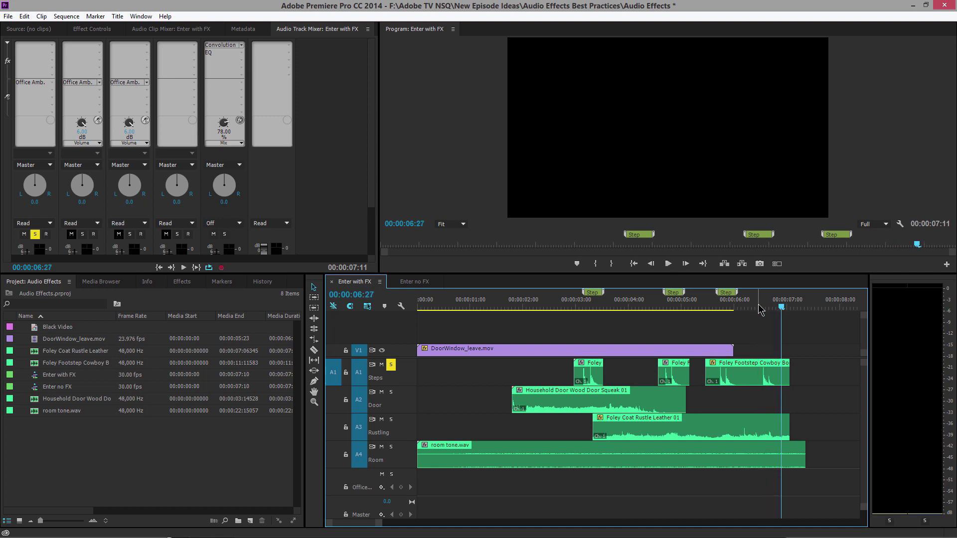
left_click(391, 364)
left_click(602, 306)
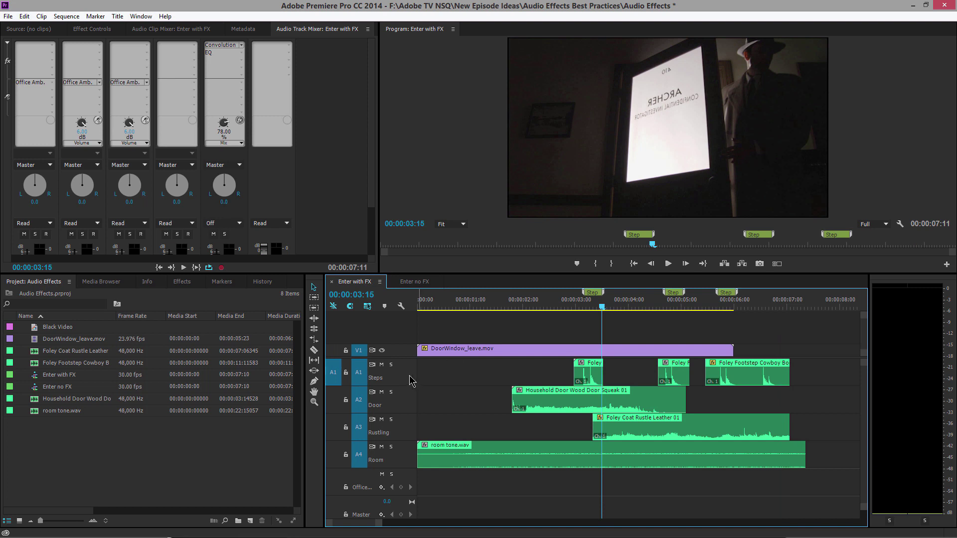
Step: Add a Convolution Reverb to the Steps track's first effect slot and look through its presets in the effect editor
left_click(52, 46)
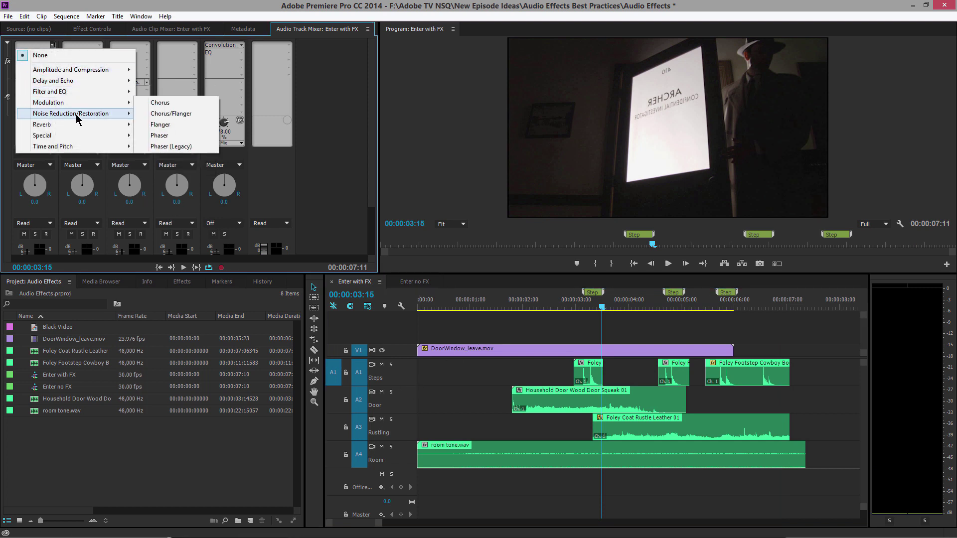
mouse_move(75, 126)
left_click(162, 126)
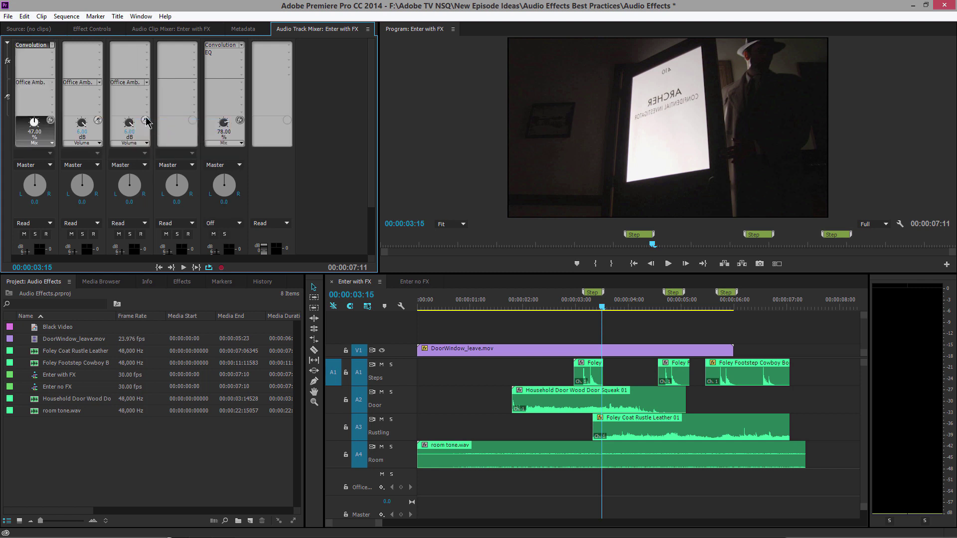
double_click(31, 48)
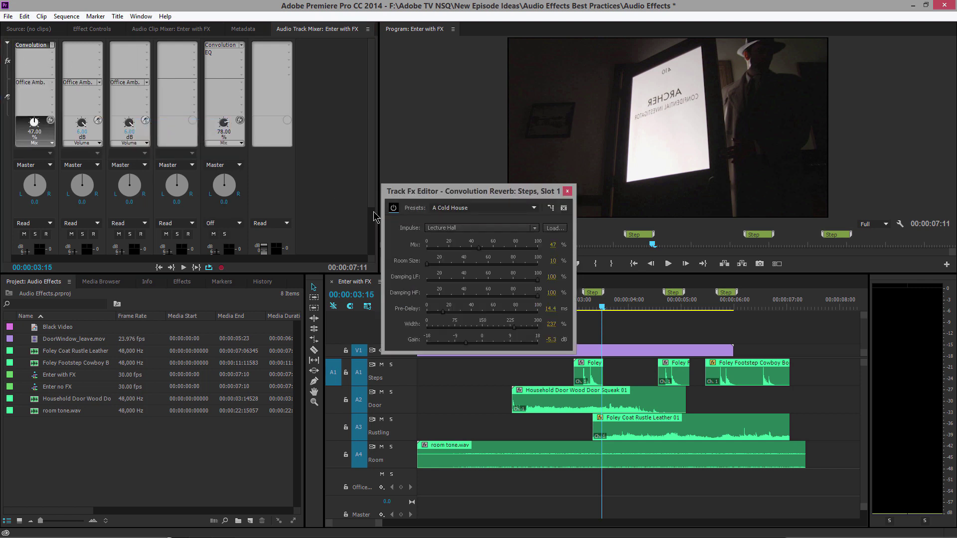
left_click(498, 209)
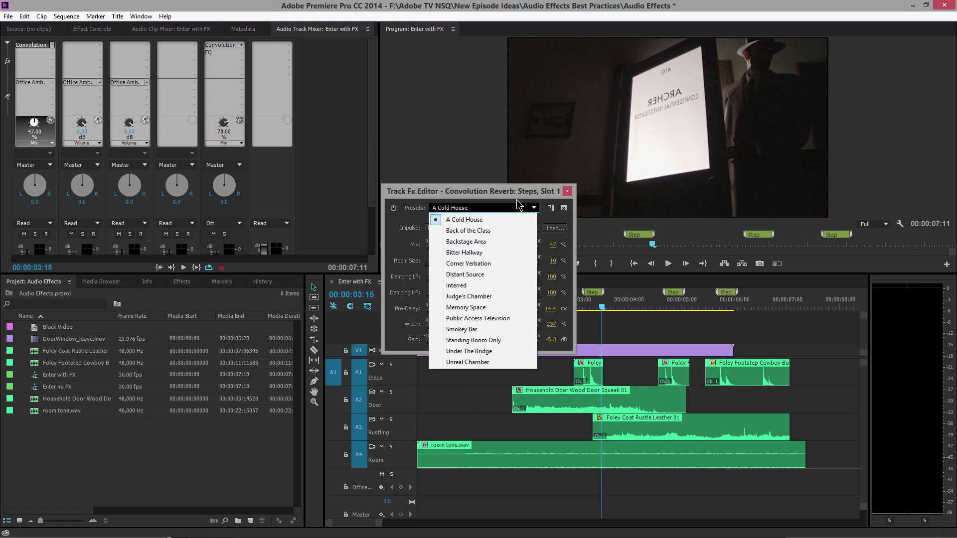
left_click(514, 195)
left_click(568, 191)
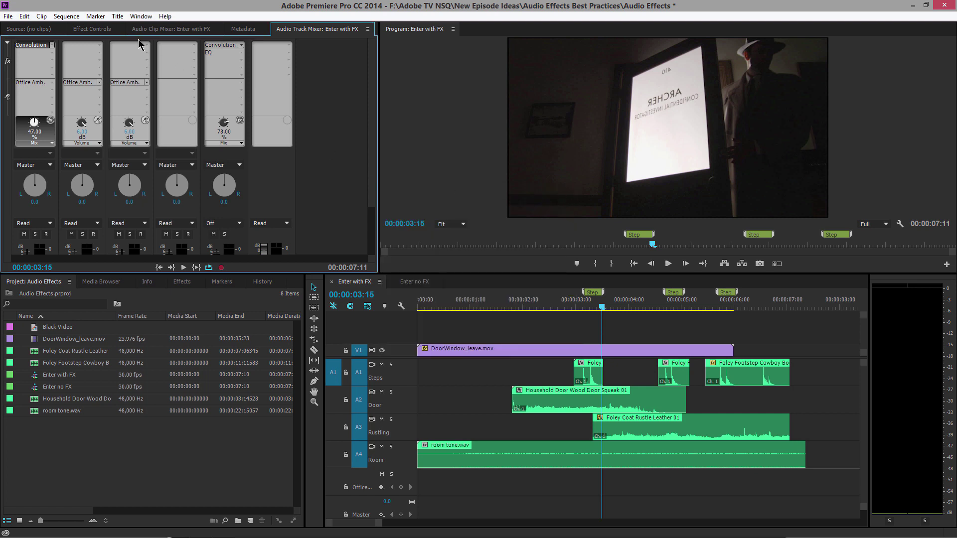
Step: Remove the Convolution Reverb from the Steps track by setting its effect slot to None
left_click(52, 45)
left_click(56, 56)
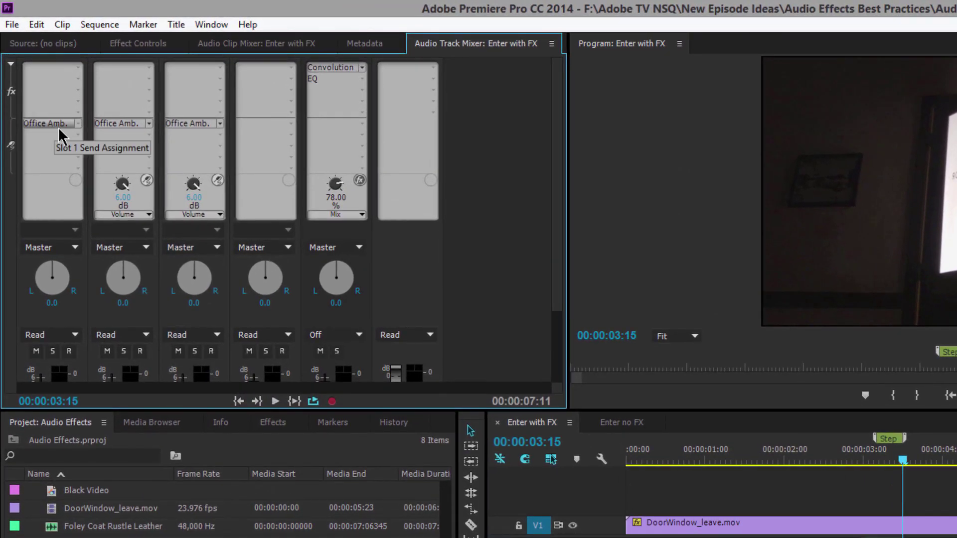
Step: Examine the Steps track's send and submix options in the Audio Track Mixer and compare that mixer with the Audio Clip Mixer
left_click(78, 124)
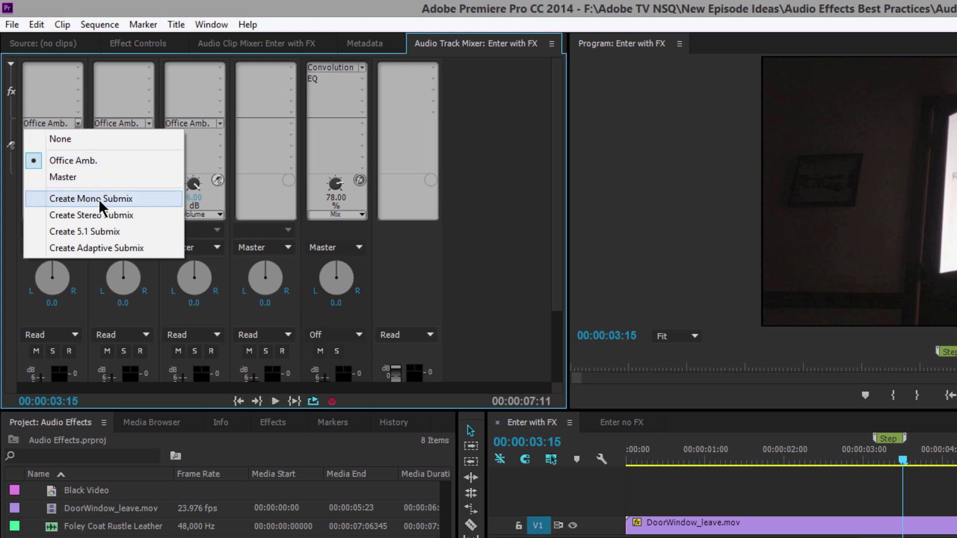
left_click(7, 195)
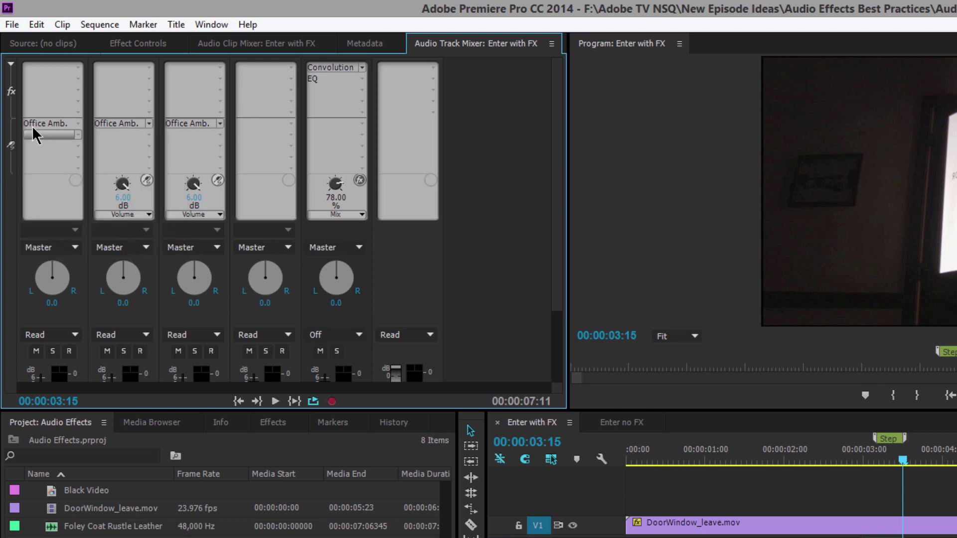
left_click(11, 65)
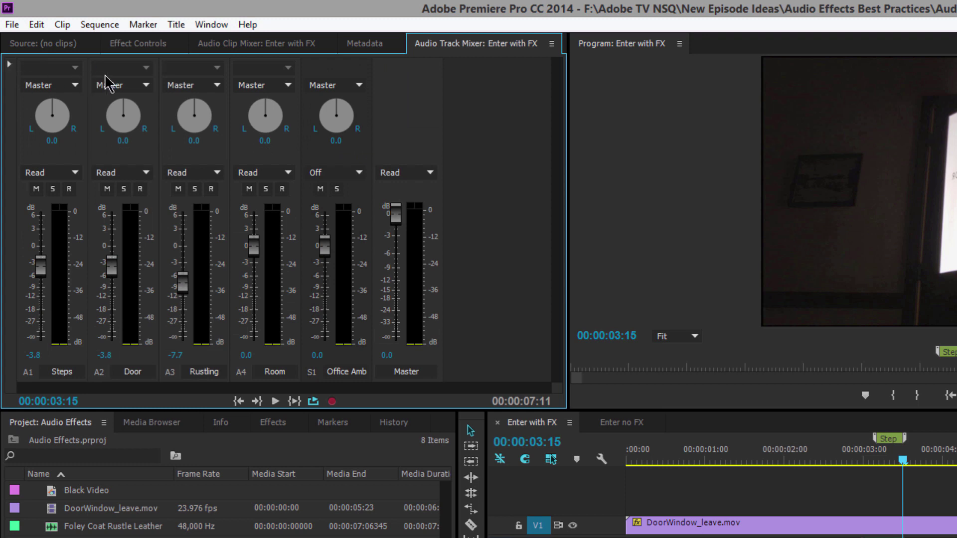
left_click(231, 43)
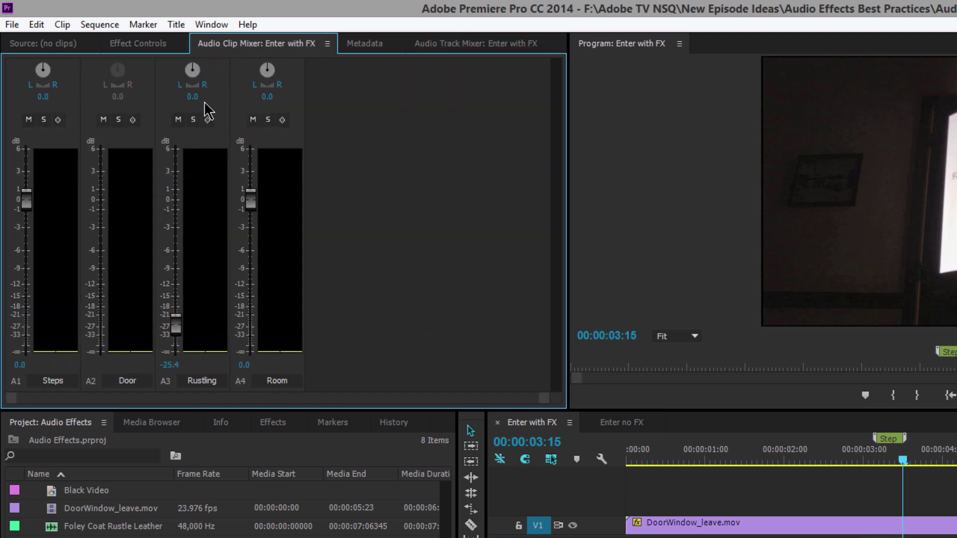
left_click(464, 46)
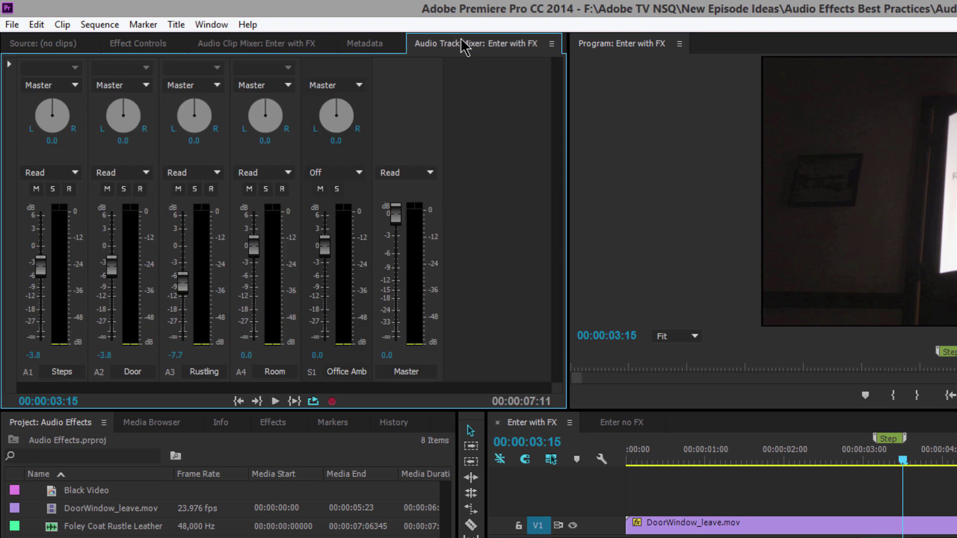
left_click(10, 65)
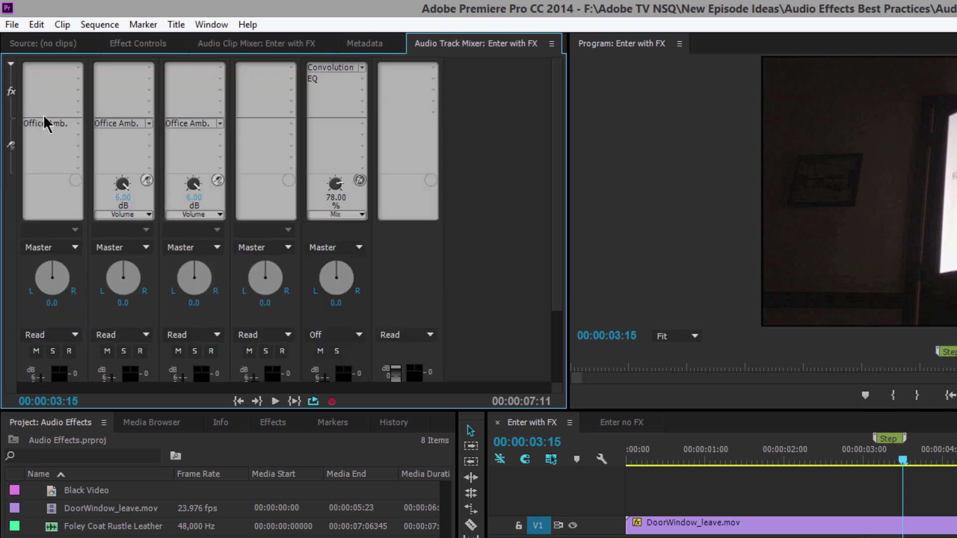
left_click(78, 136)
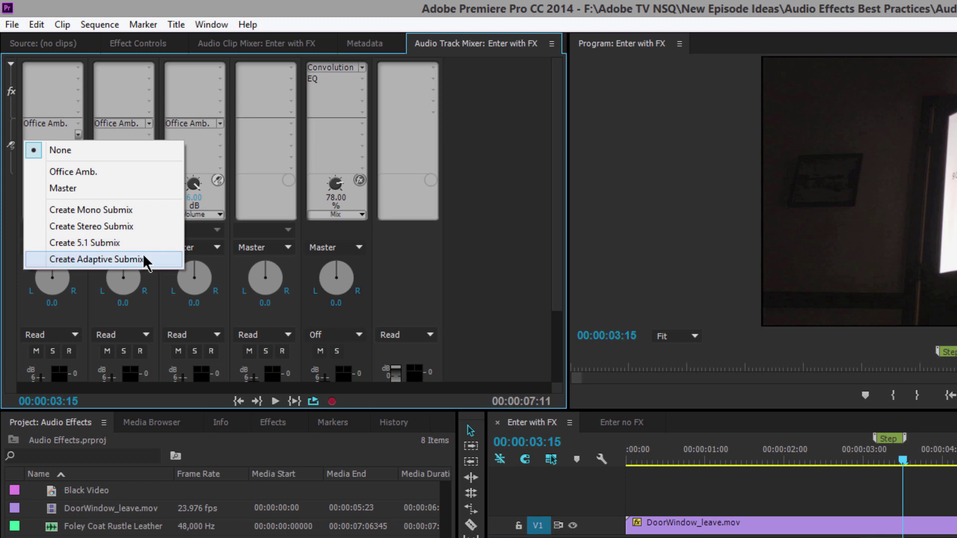
left_click(13, 192)
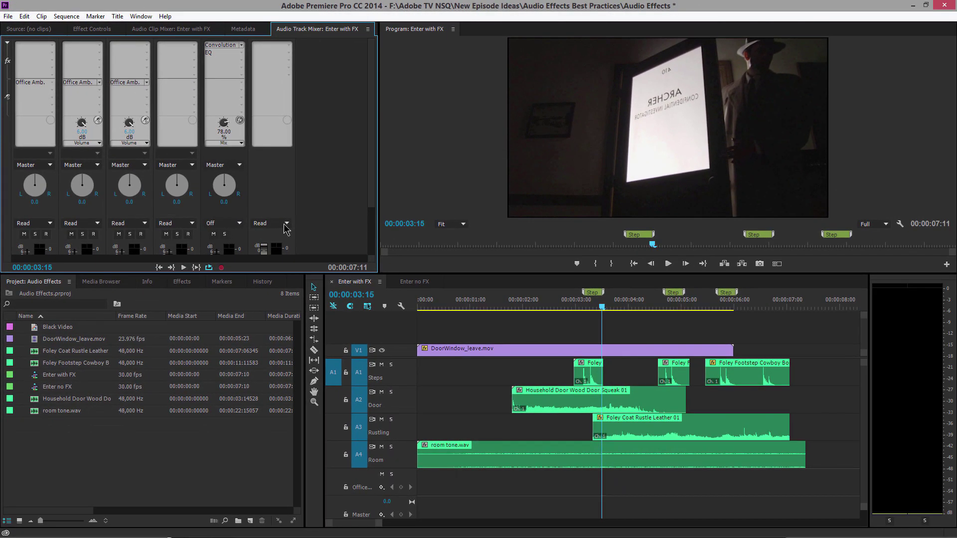
Step: Inspect the Convolution Reverb and EQ settings on the Office Amb. submix and review the mixer's full channel strips
key("grave")
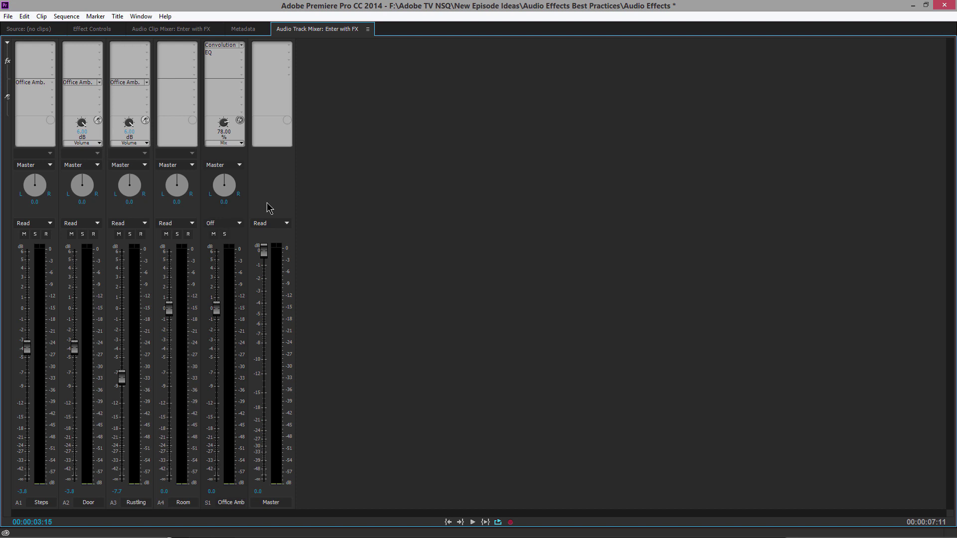
key("grave")
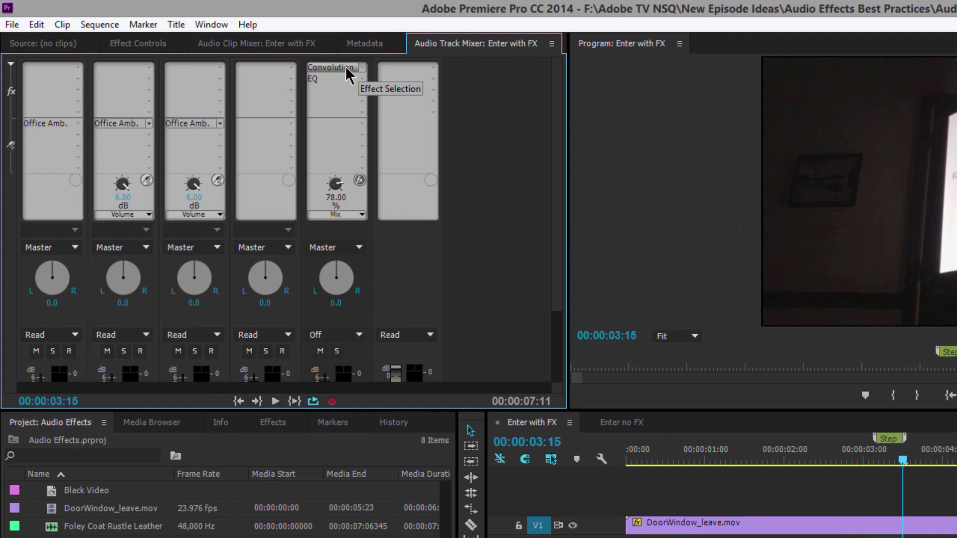
double_click(344, 66)
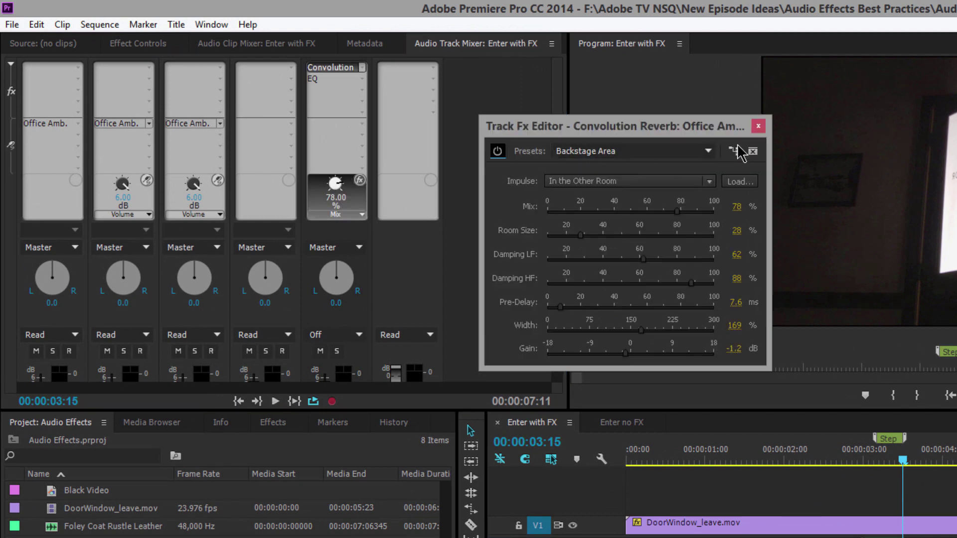
left_click(759, 126)
double_click(337, 78)
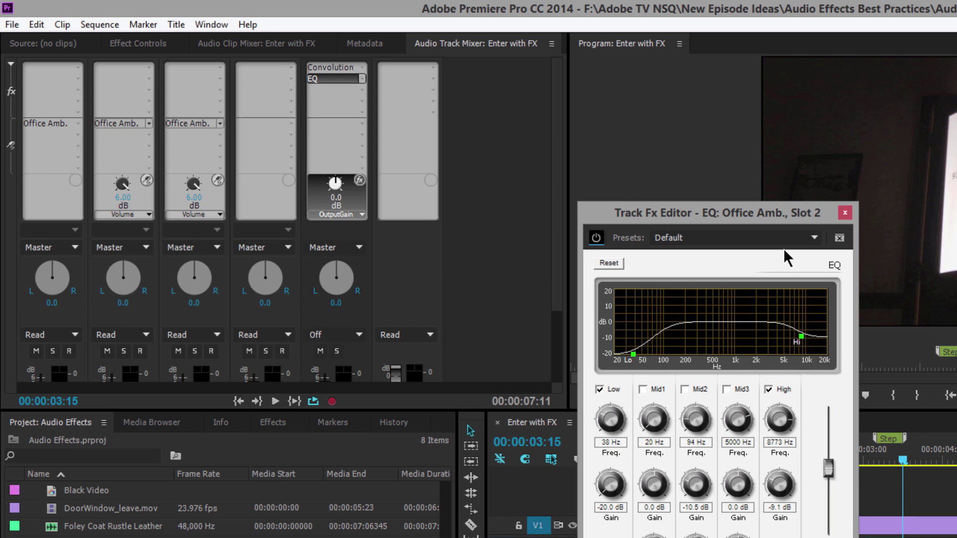
left_click(844, 214)
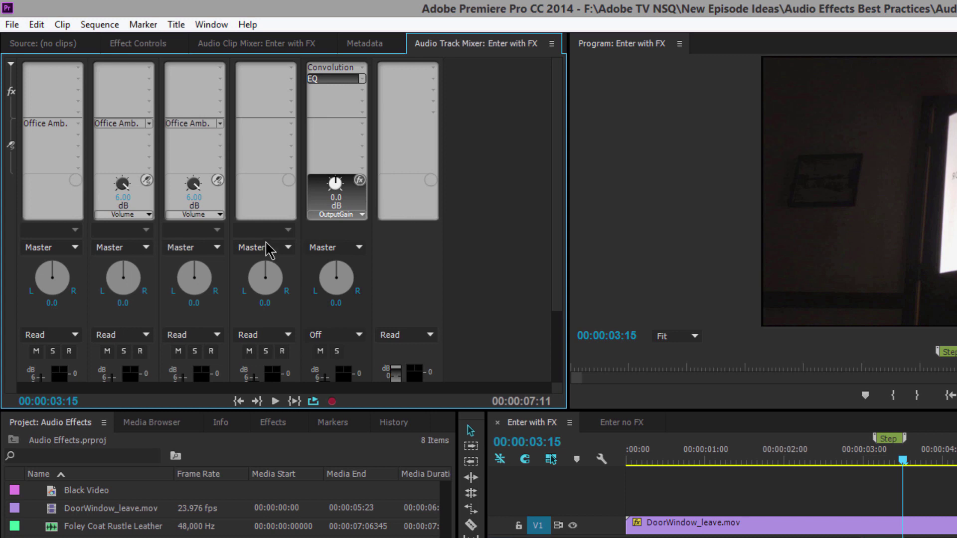
left_click_drag(561, 256, 567, 351)
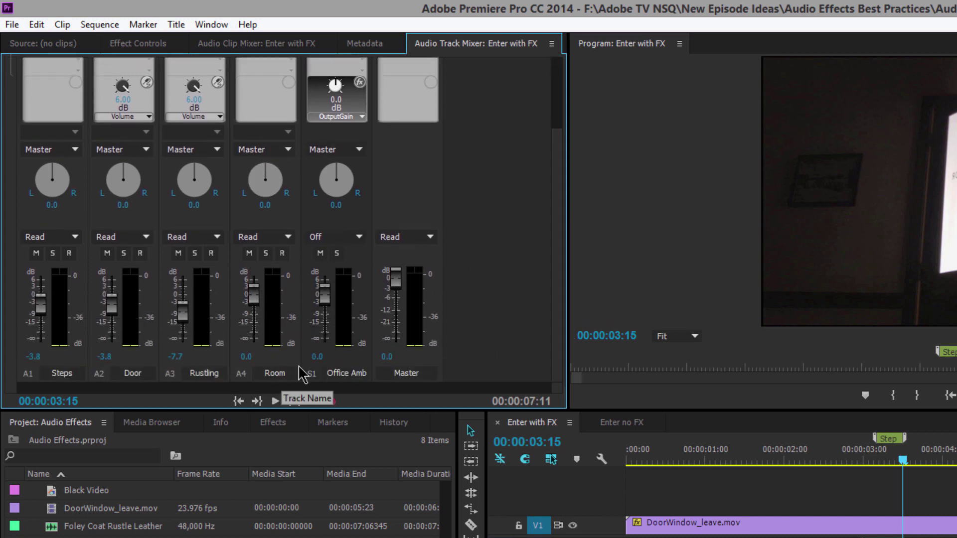
left_click_drag(560, 306, 563, 194)
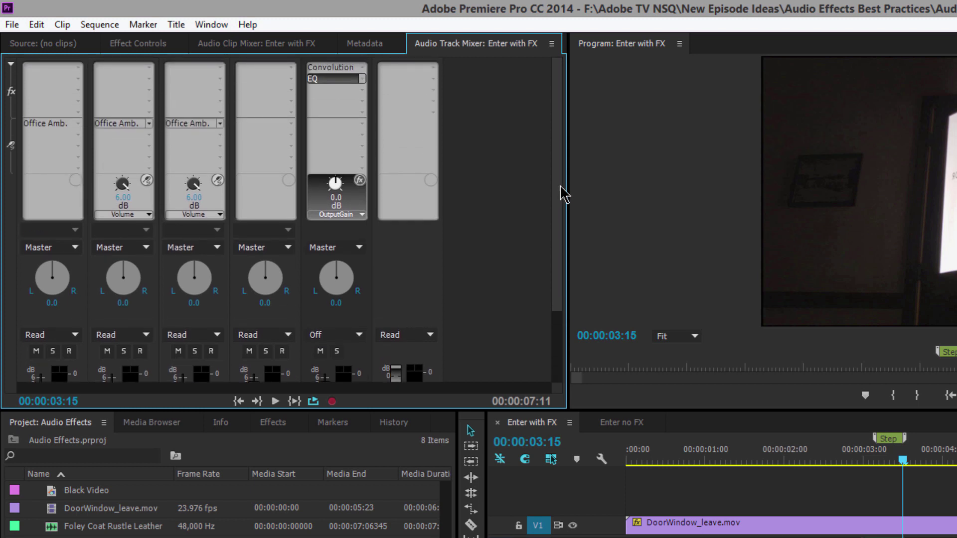
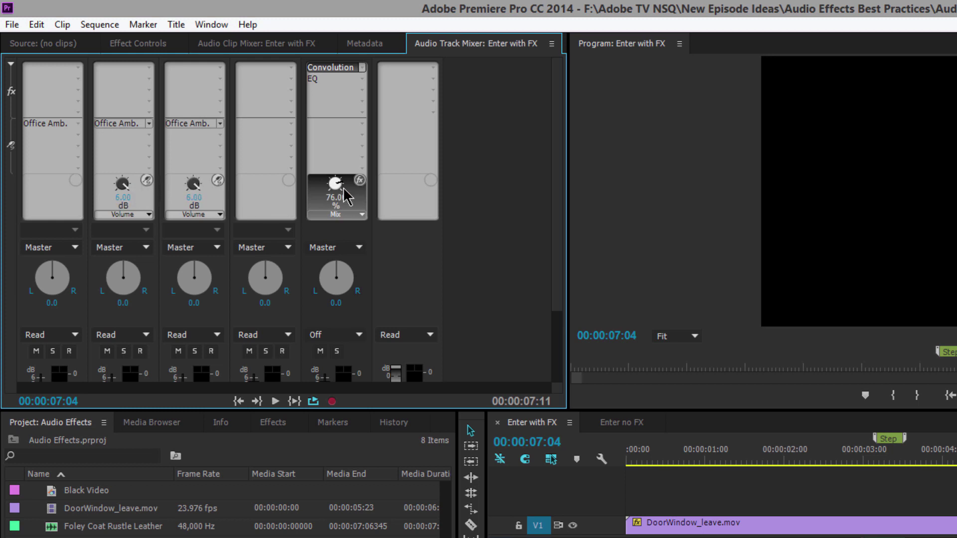
Step: Set the Office Amb. Convolution Reverb mix to 61%, play the sequence from the start and return the playhead to 00:00:00:00
mouse_move(333, 163)
left_mouse_down()
mouse_move(342, 164)
mouse_move(335, 177)
mouse_move(328, 162)
left_mouse_up()
key("Home")
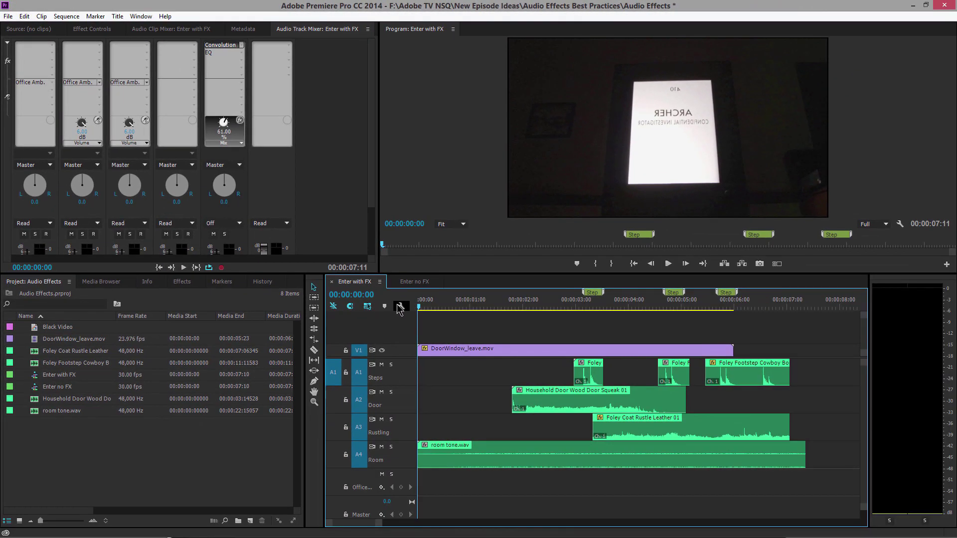
key("space")
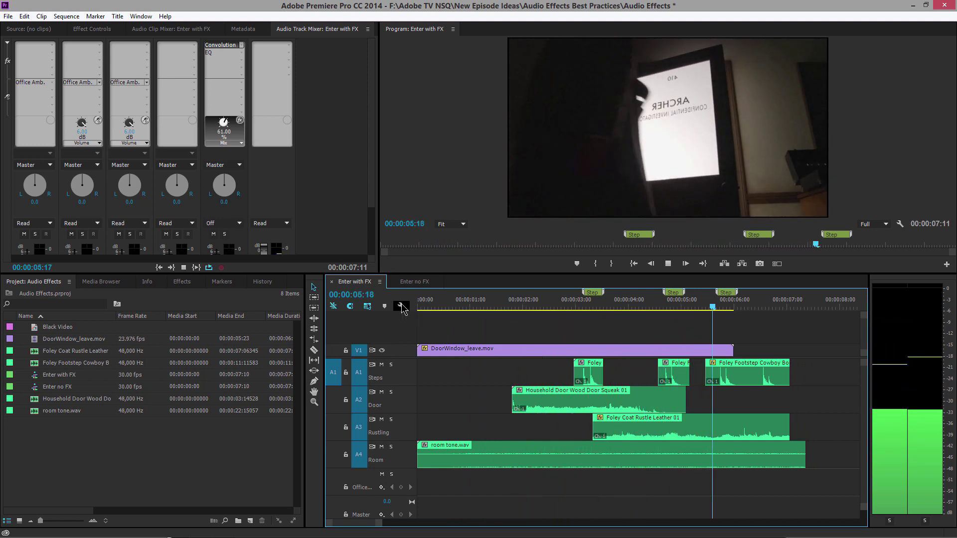
key("space")
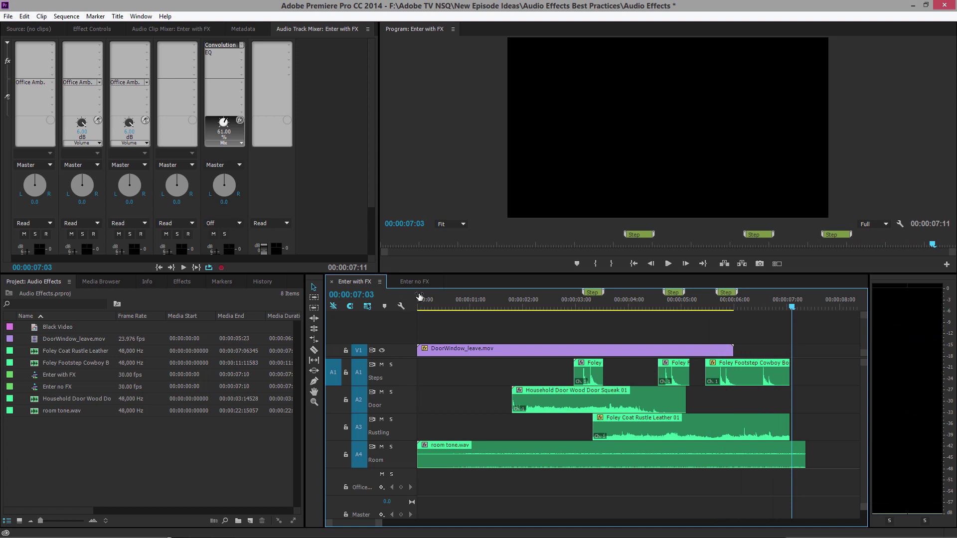
left_click(469, 306)
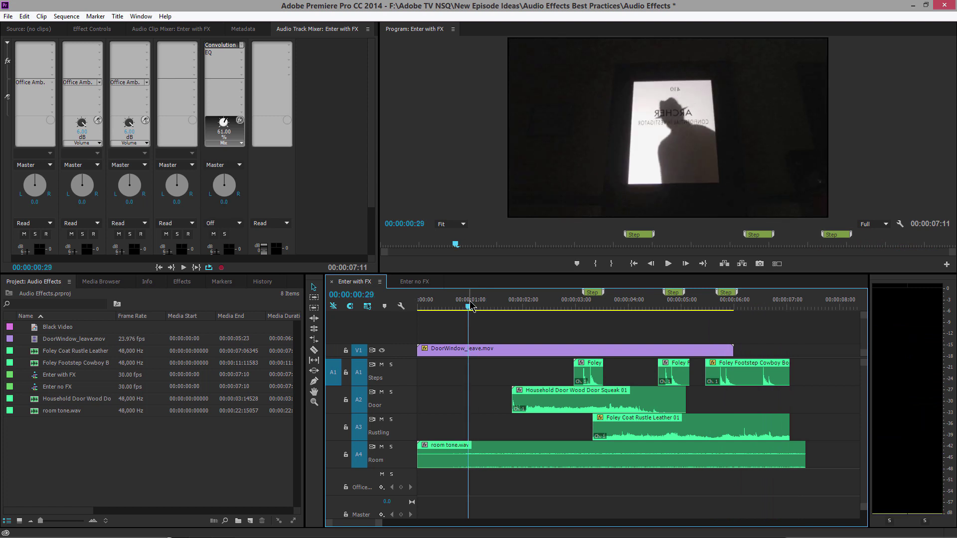
left_click_drag(469, 314, 418, 312)
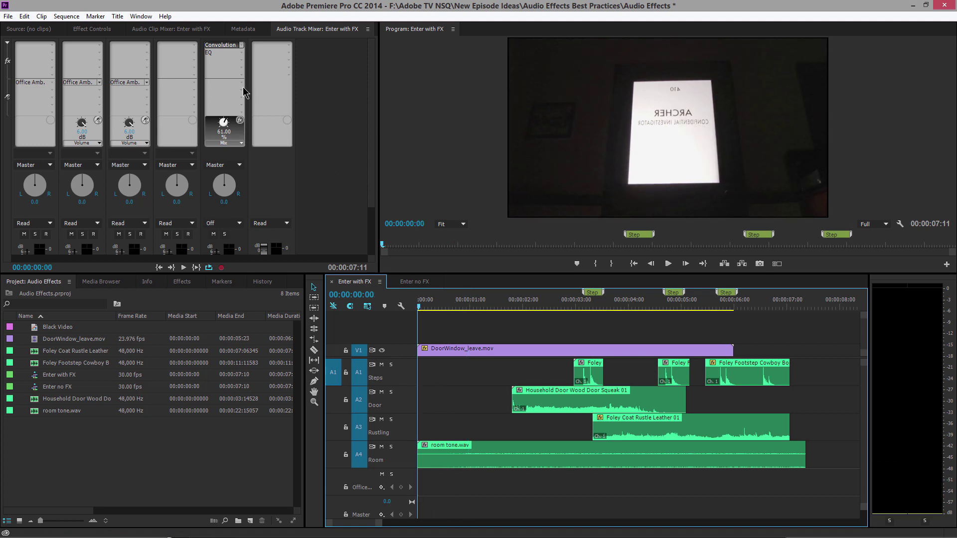
Step: Open the Office Amb. EQ, lower its high band to about 672 Hz with -18.6 dB gain, and audition the scene
double_click(220, 52)
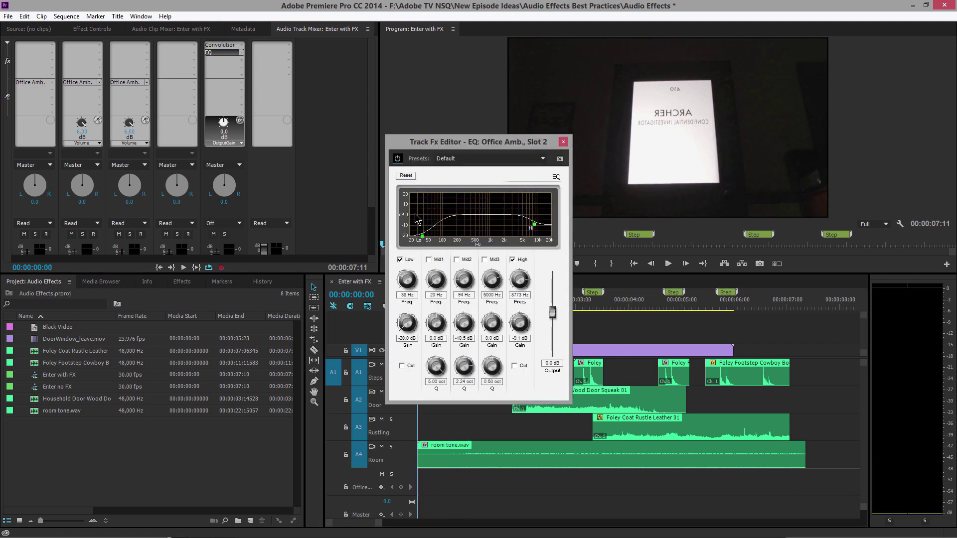
left_click_drag(533, 229, 482, 235)
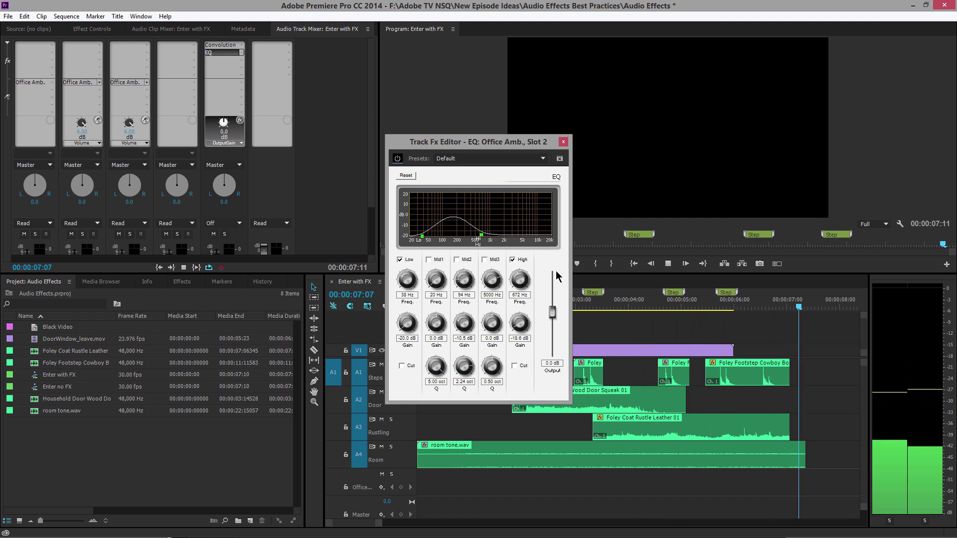
key("space")
key("space")
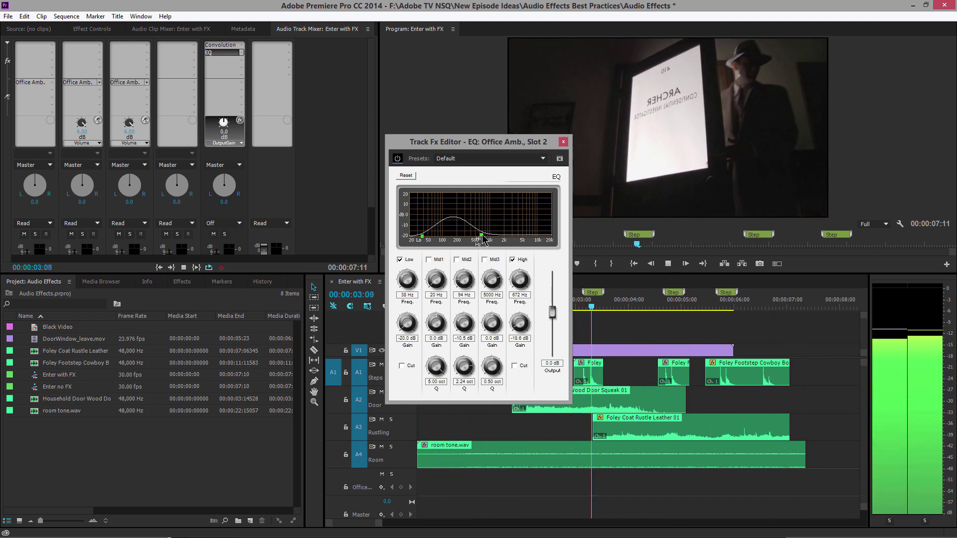
Step: Readjust the EQ's high band to about 899 Hz with -5.9 dB gain during playback and close the effect editor
left_click_drag(483, 236, 491, 224)
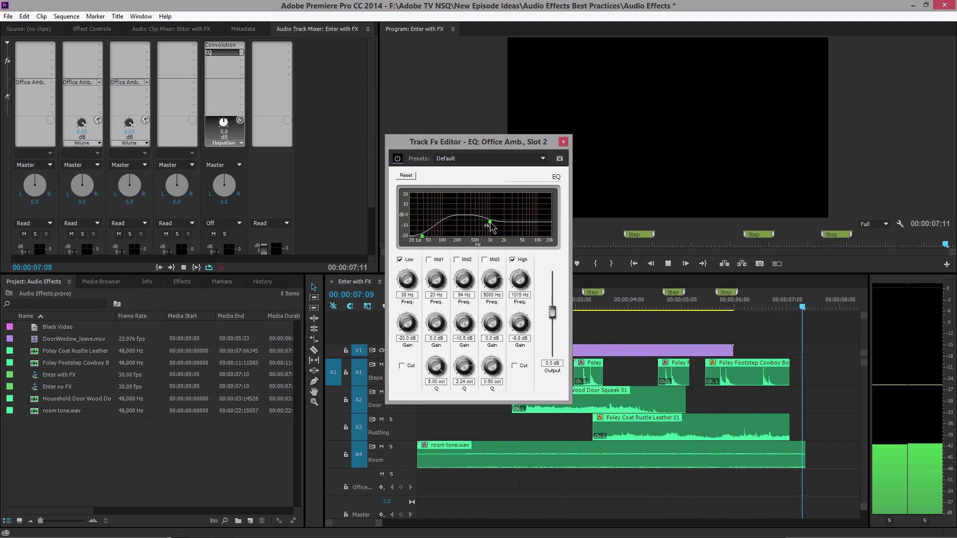
left_click_drag(490, 220, 488, 222)
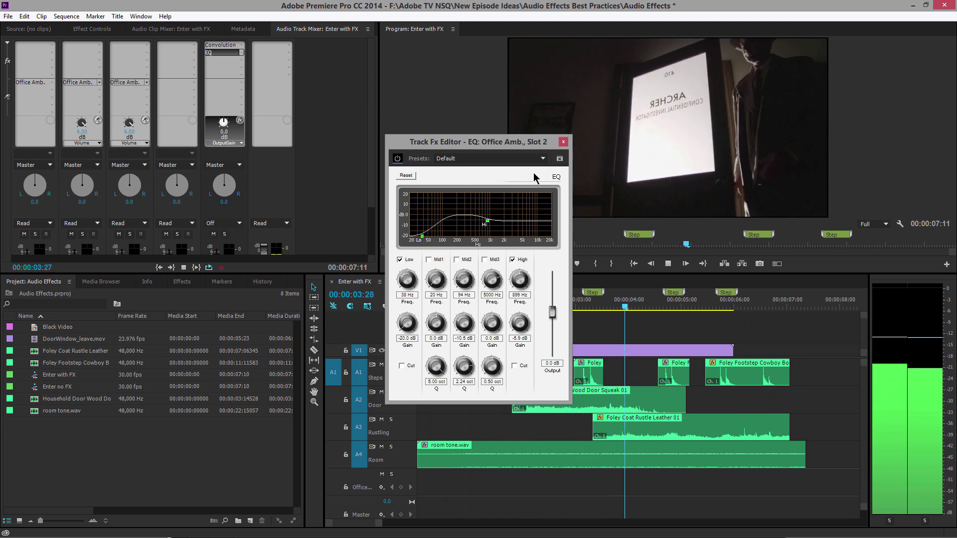
left_click(521, 288)
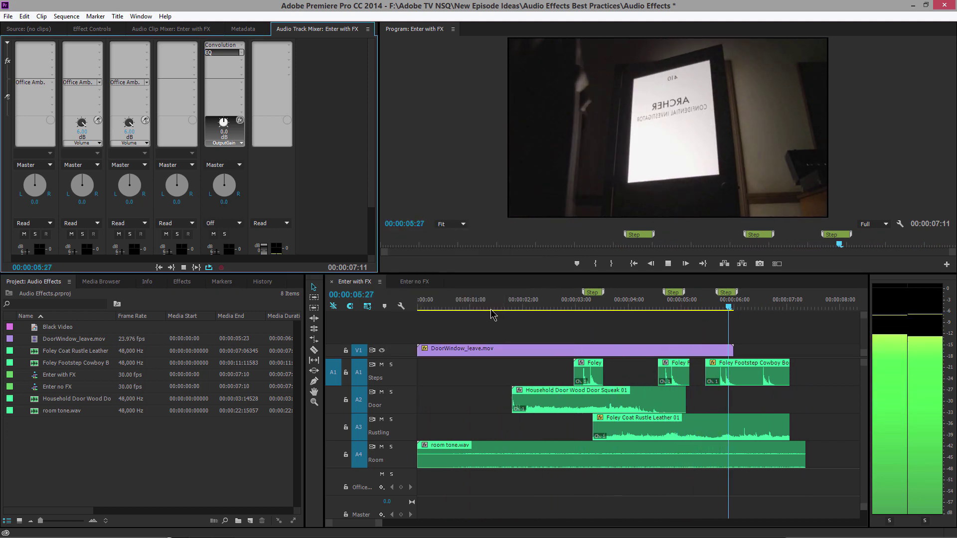
key("space")
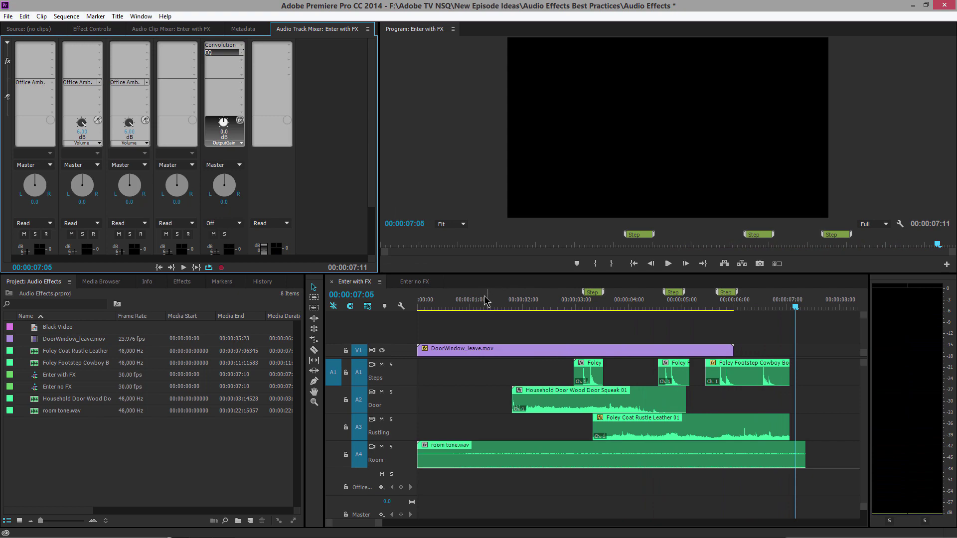
key("space")
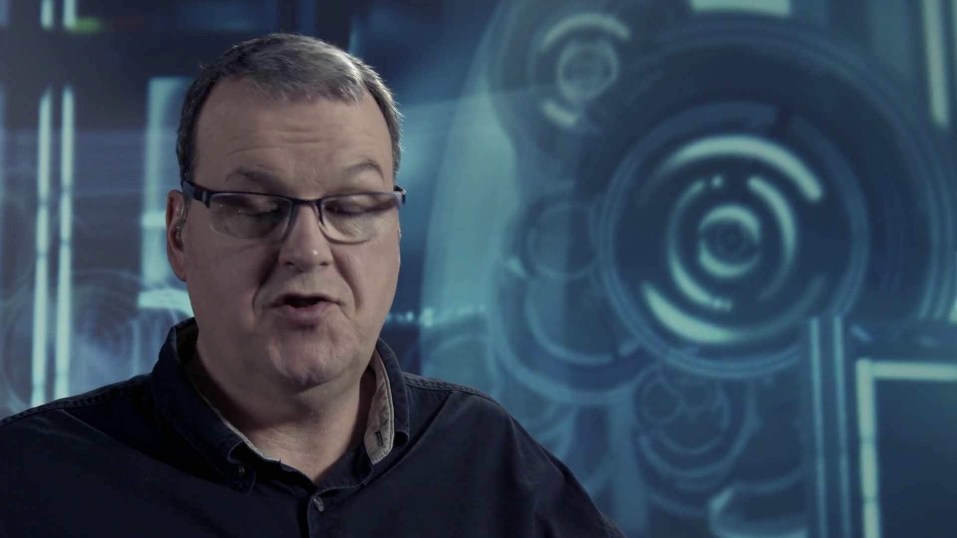